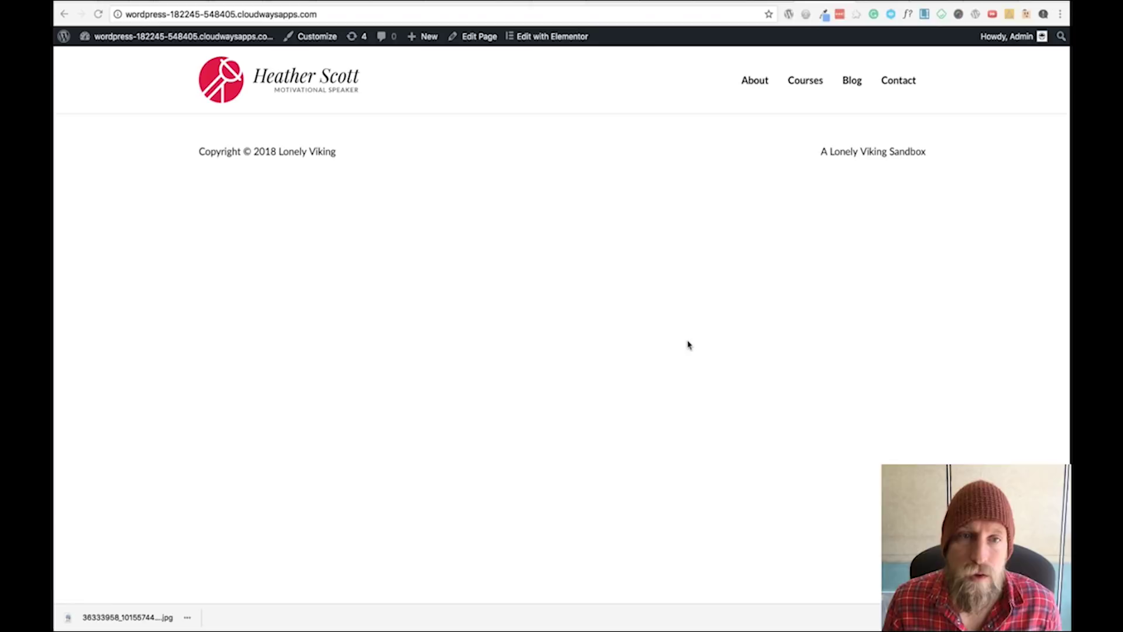
# - Bring up the downloaded JPG mockup of the Pabbly landing page for reference
pyautogui.press('super+Tab')
pyautogui.press('super+Tab')
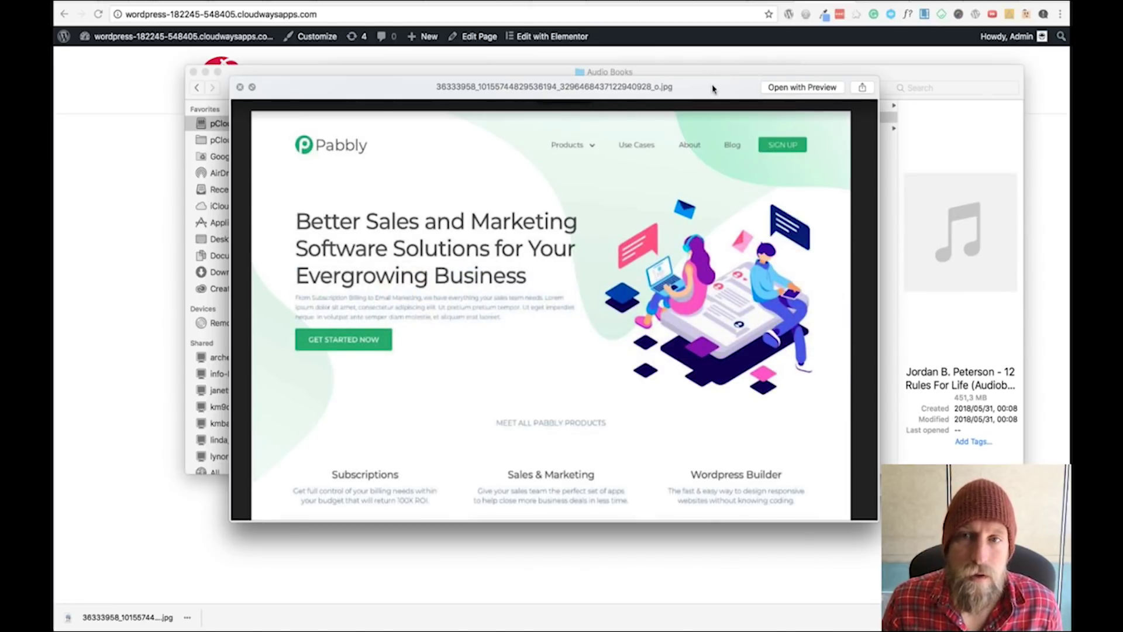
# - Move the Pabbly mockup preview higher, then close it to return to the empty WordPress page
pyautogui.moveTo(709, 88); pyautogui.dragTo(699, 49)
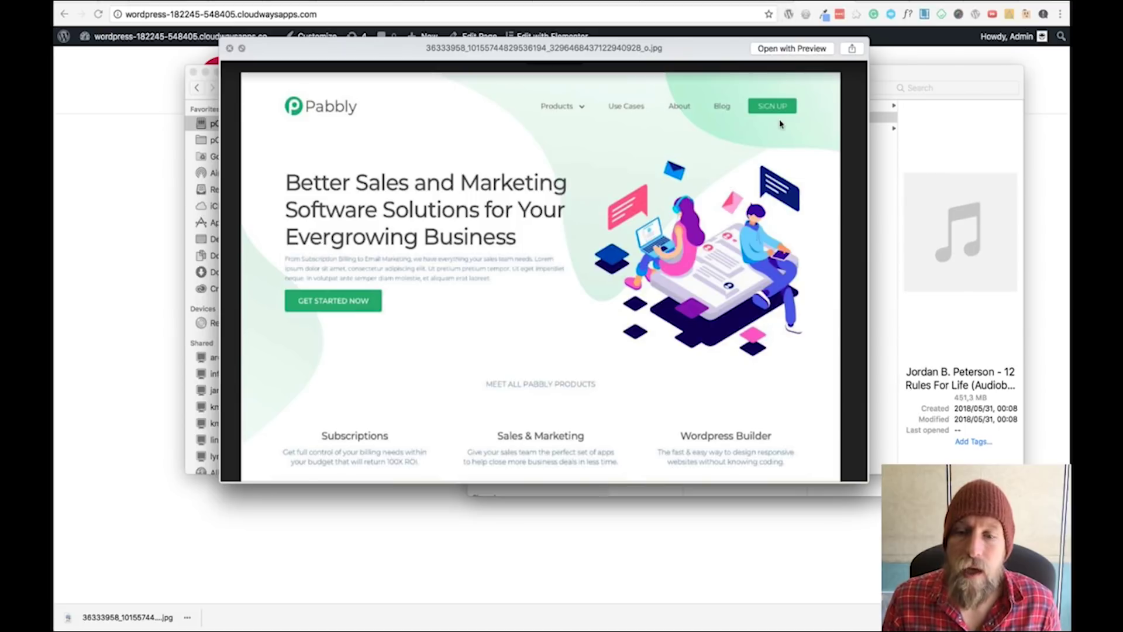
pyautogui.click(147, 476)
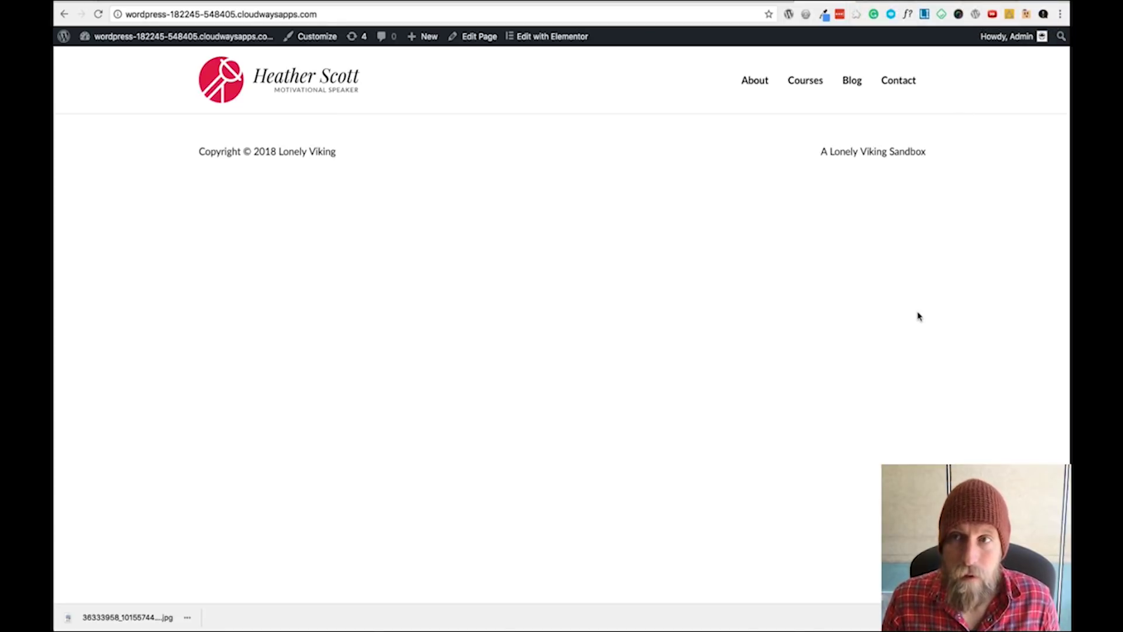
pyautogui.press('super+Tab')
pyautogui.press('super+Tab')
pyautogui.press('super+Tab')
pyautogui.press('super+Tab')
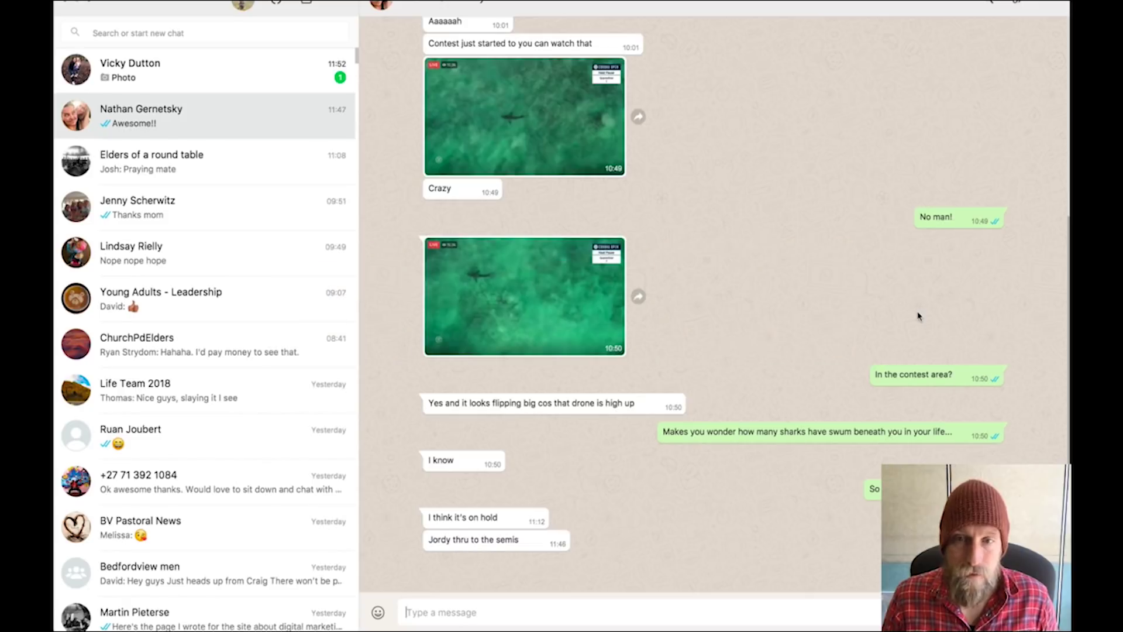
pyautogui.press('super+Tab')
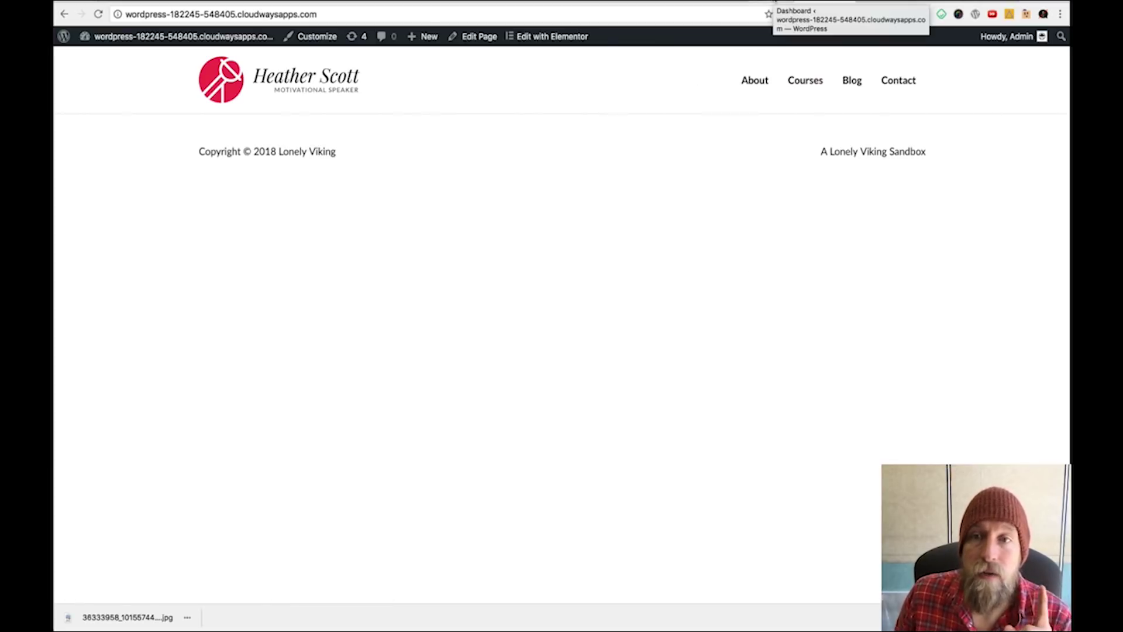
# - Go to Elementor's My Templates in WordPress admin, filtered to Header templates
pyautogui.click(975, 14)
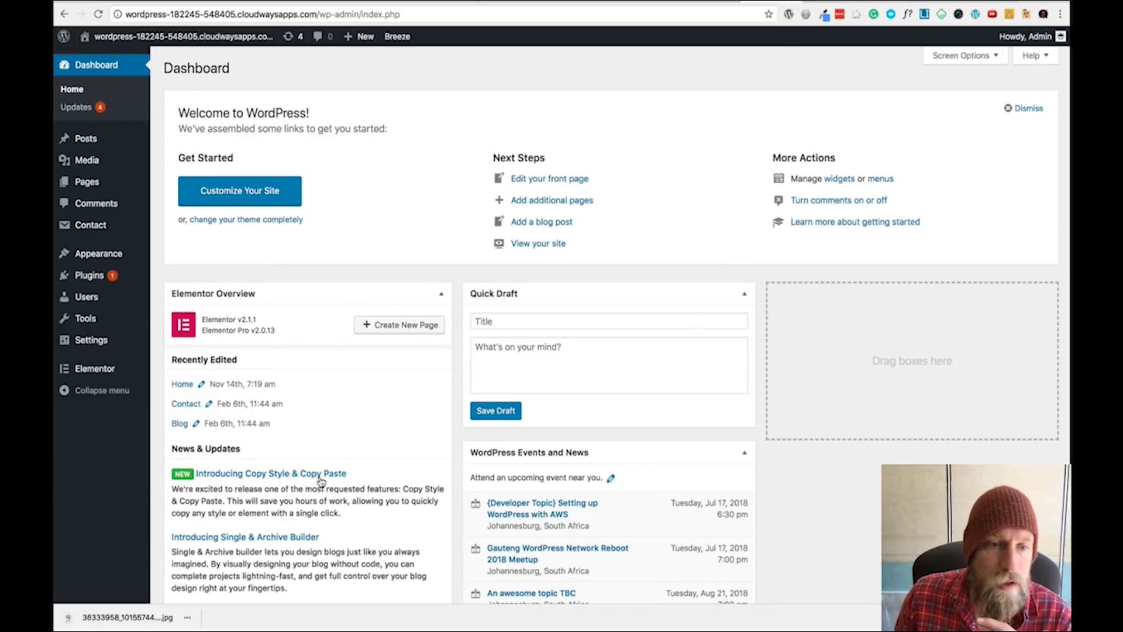
pyautogui.moveTo(104, 375)
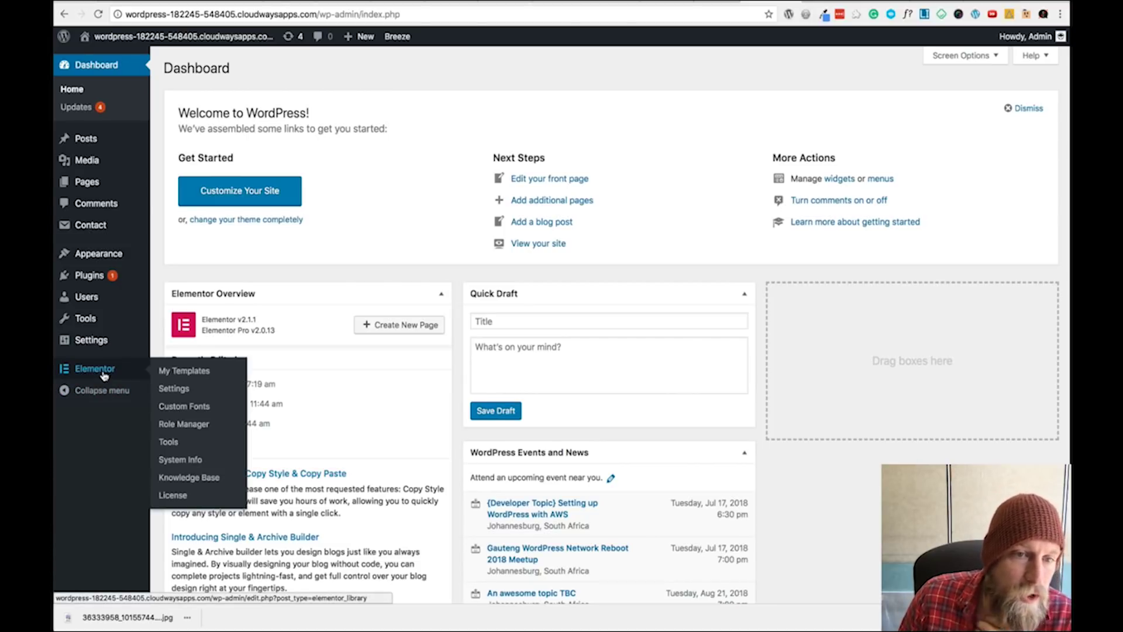
pyautogui.click(176, 372)
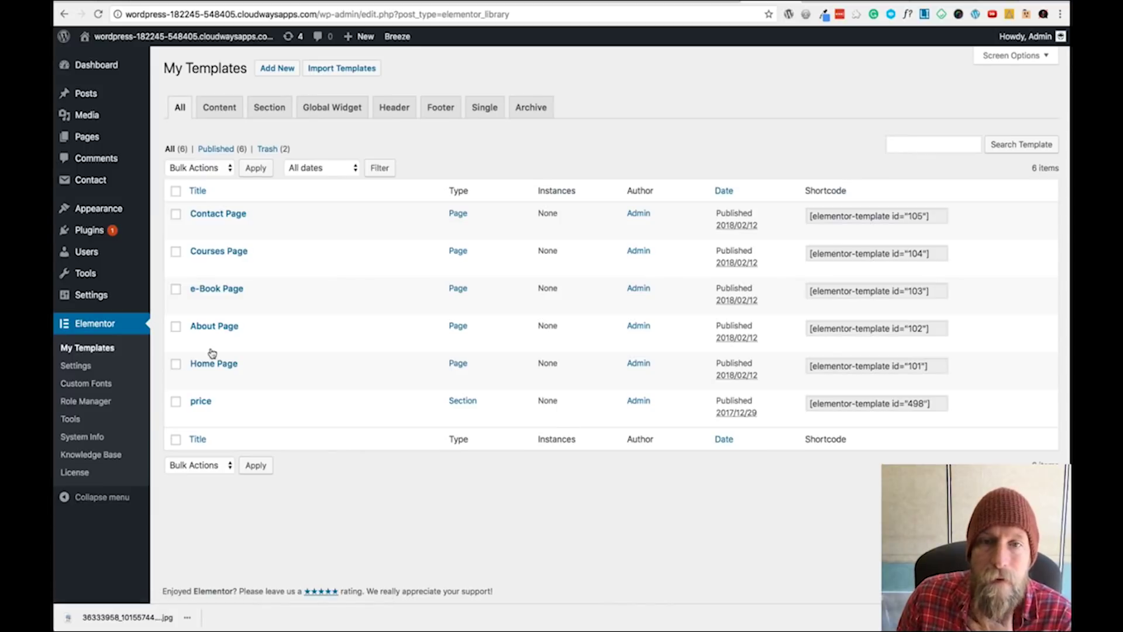
pyautogui.click(383, 113)
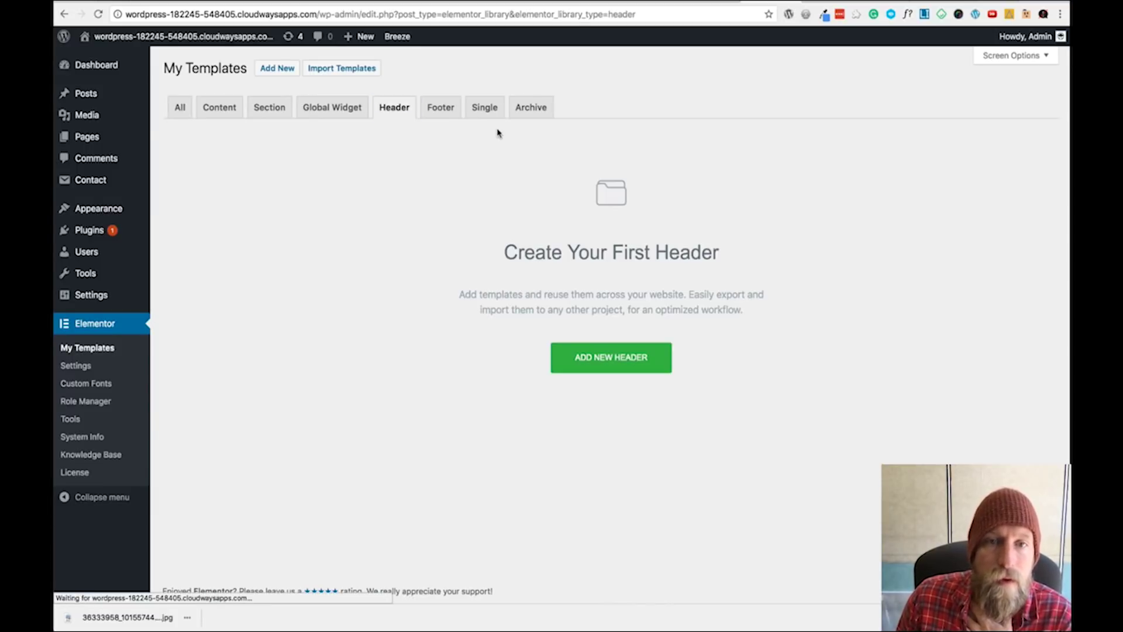
# - Start a new Header template and replace its name 'Full Site Header' with 'Home Header'
pyautogui.click(619, 363)
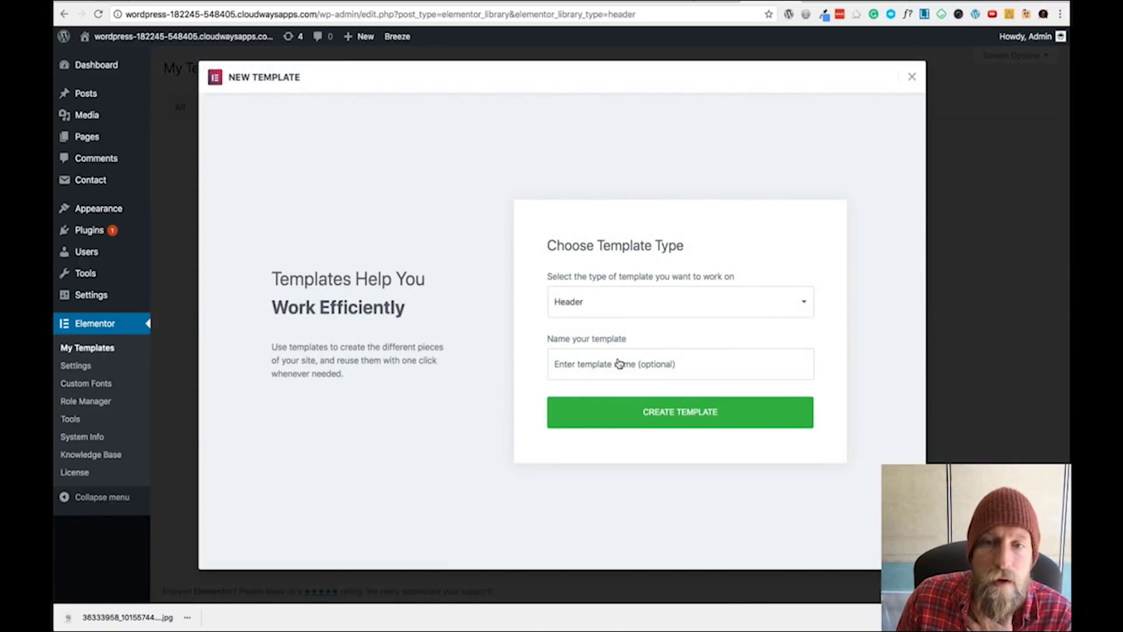
pyautogui.click(632, 366)
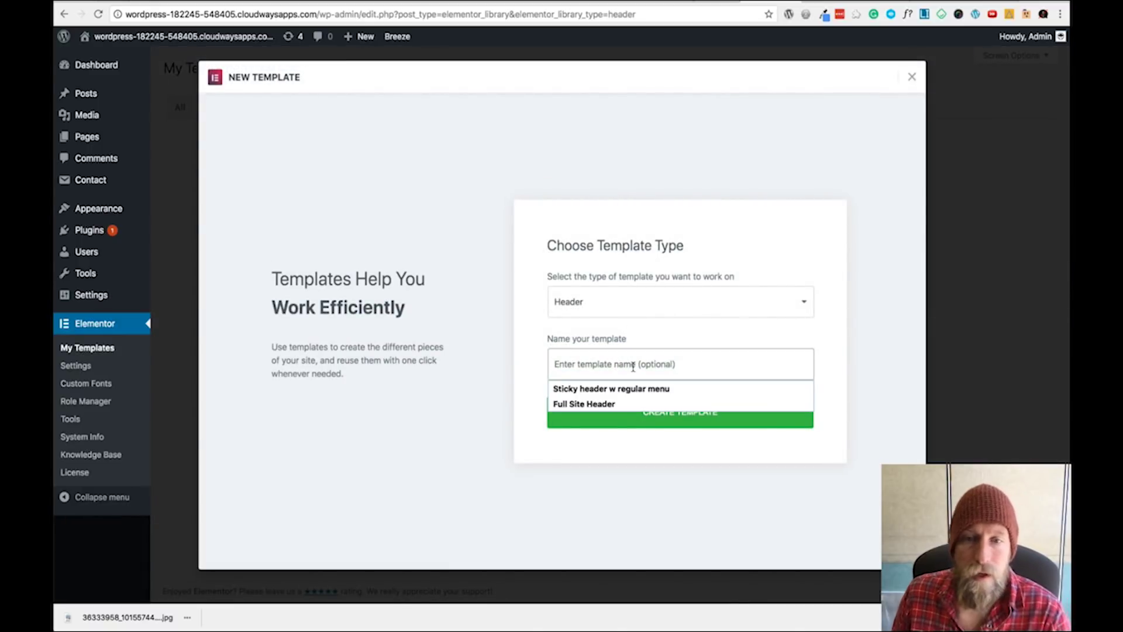
pyautogui.click(600, 408)
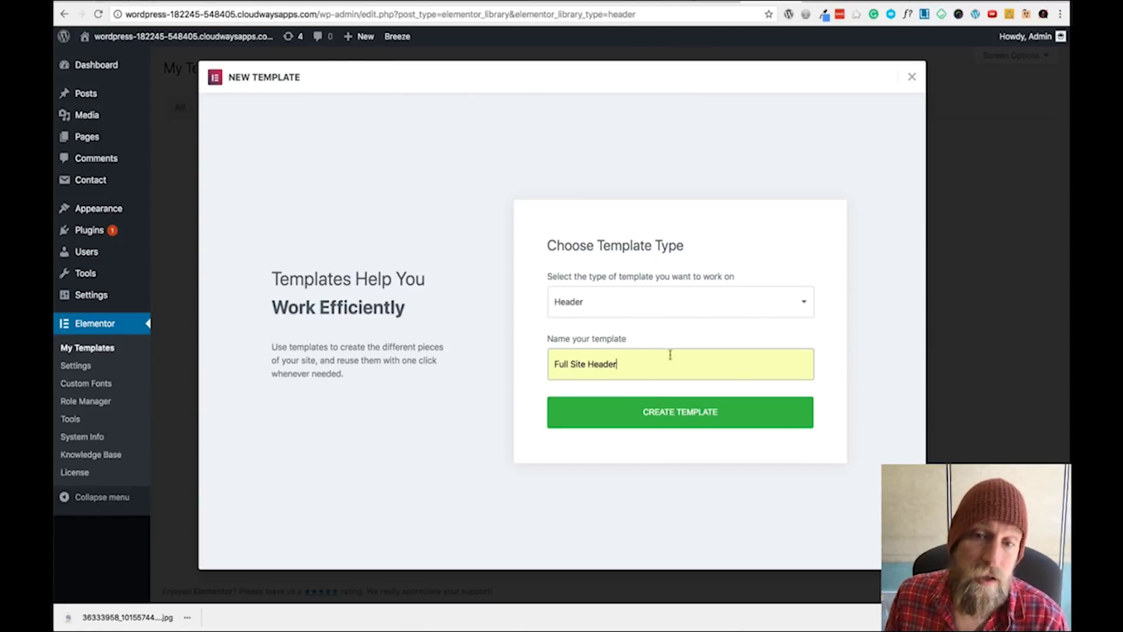
pyautogui.click(638, 363)
pyautogui.moveTo(633, 363); pyautogui.dragTo(492, 372)
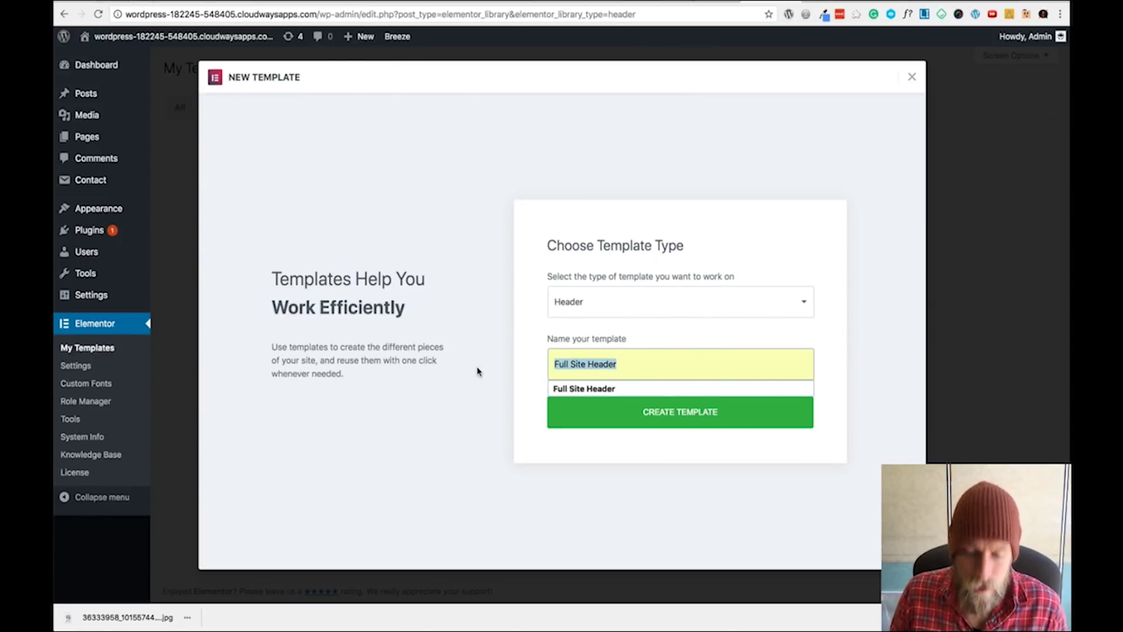
pyautogui.write('Home')
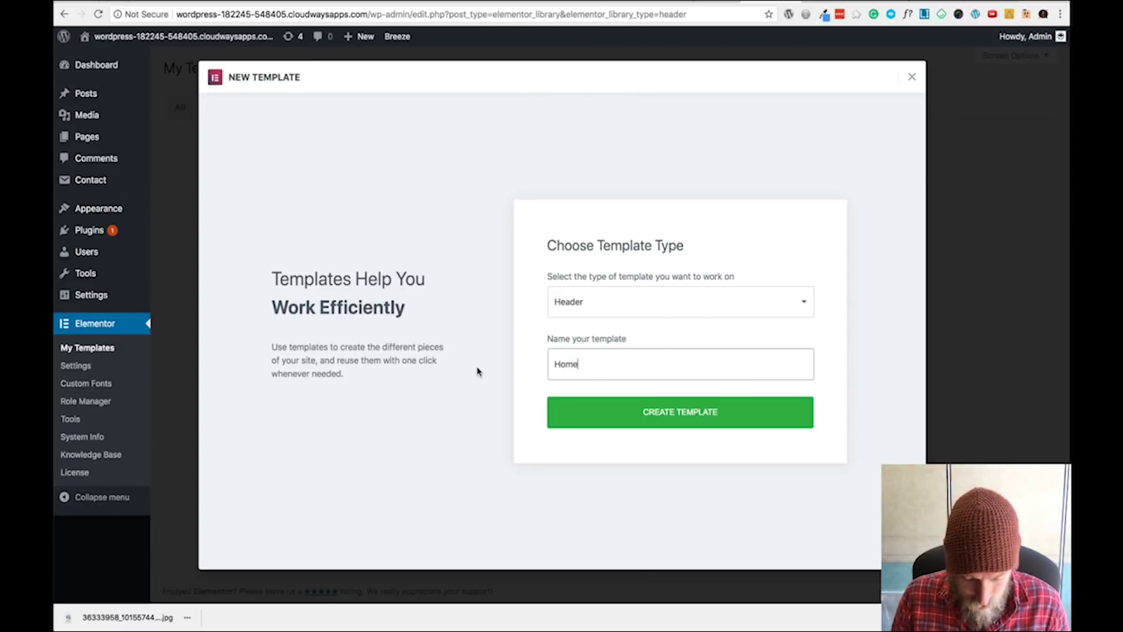
pyautogui.write(' Header')
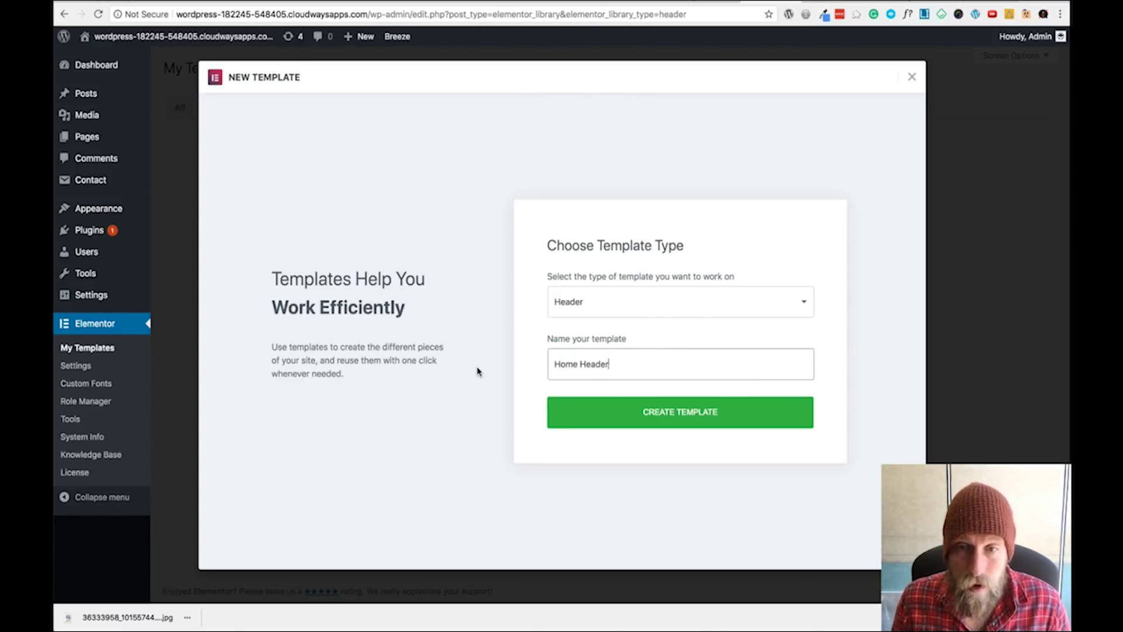
# - Create the Home Header template, glance at the reference mockup, and return to the header block library
pyautogui.click(690, 416)
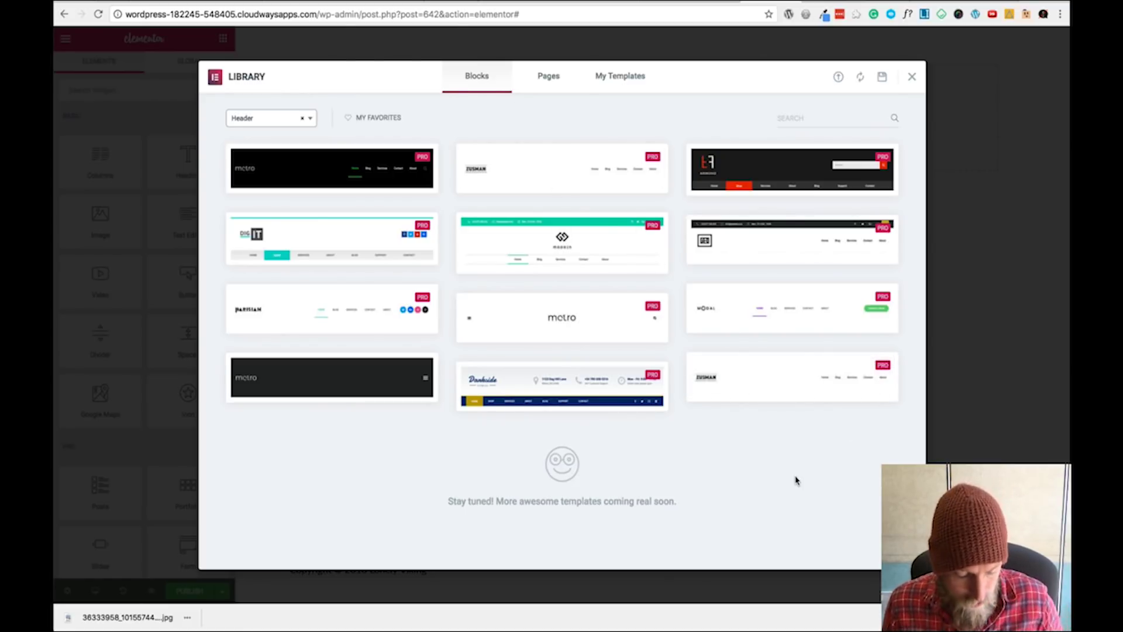
pyautogui.press('super+Tab')
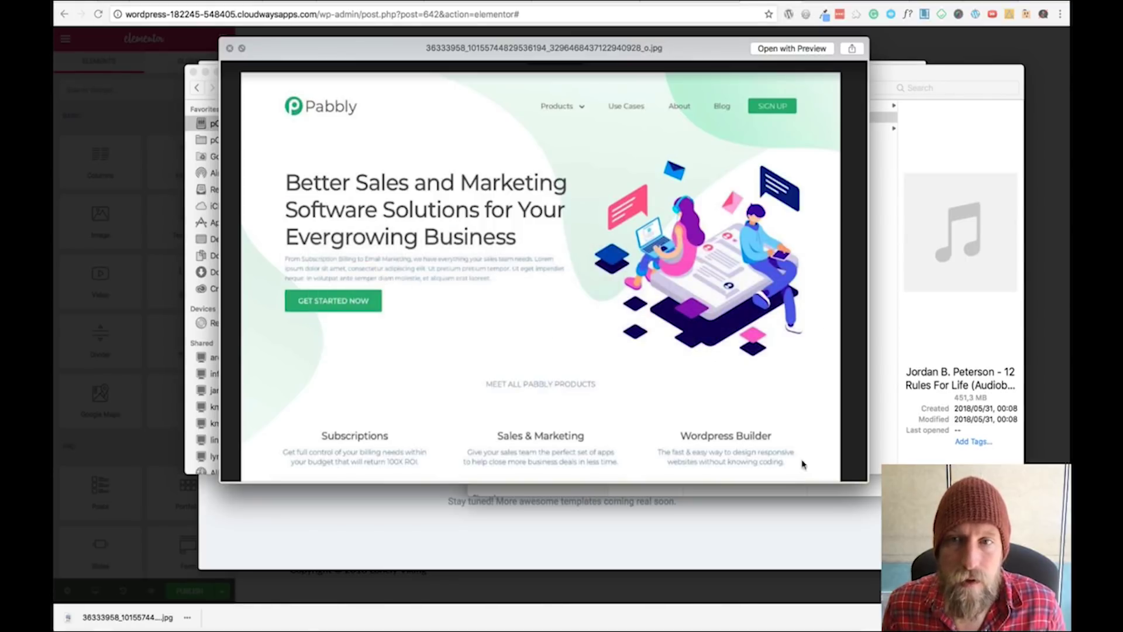
pyautogui.press('super+Tab')
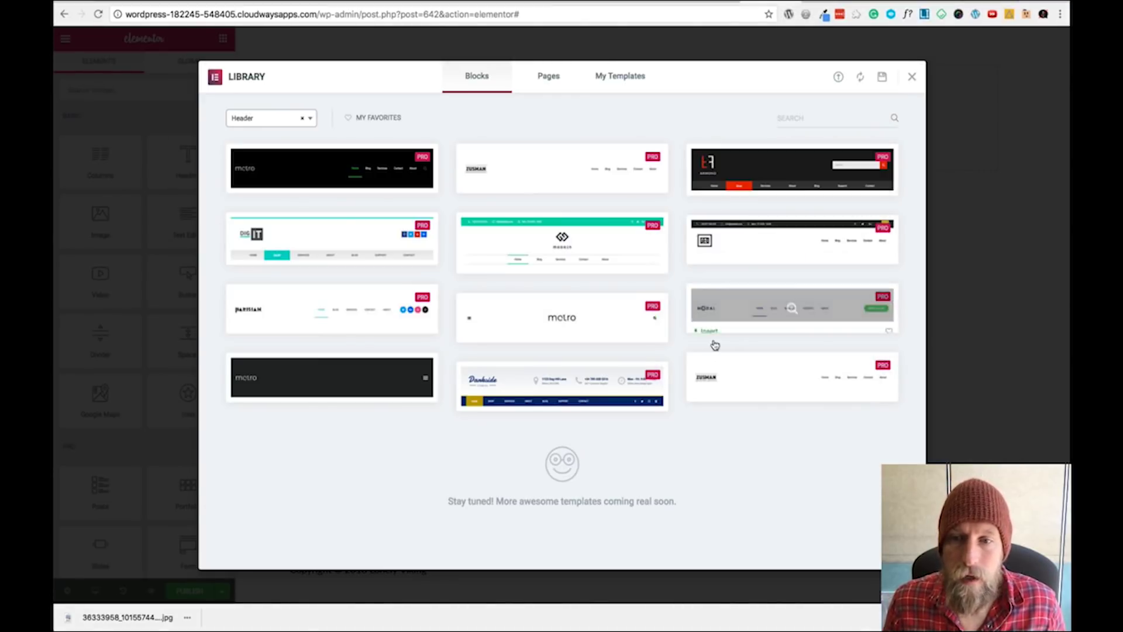
# - Insert the Zusman header block and set its site logo alignment to Left
pyautogui.moveTo(709, 381)
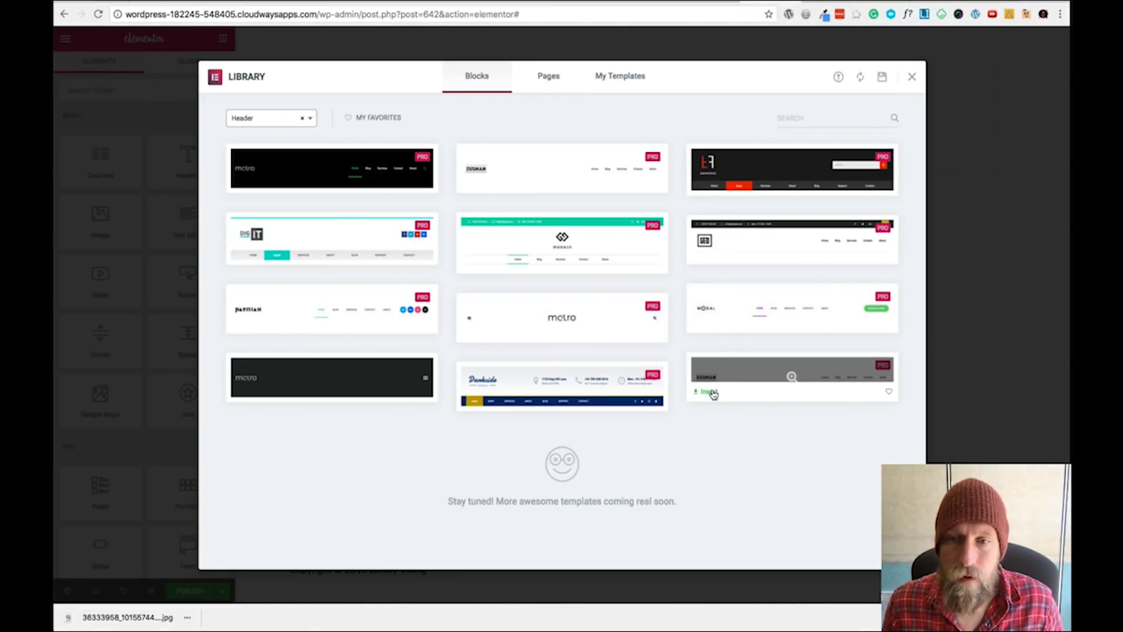
pyautogui.click(709, 391)
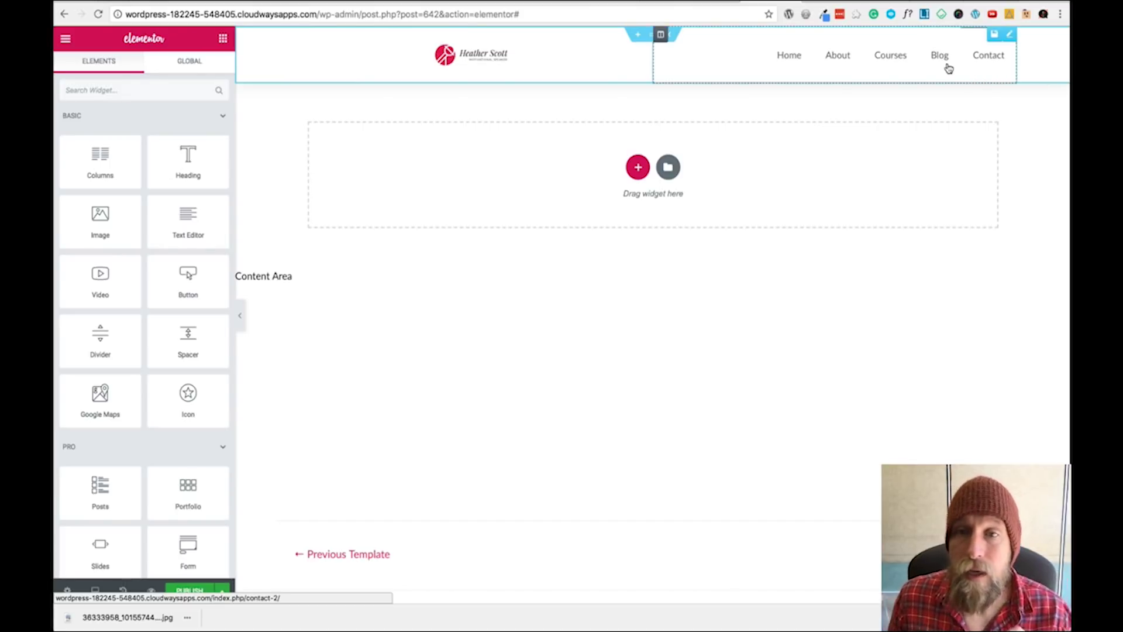
pyautogui.click(467, 59)
pyautogui.click(88, 225)
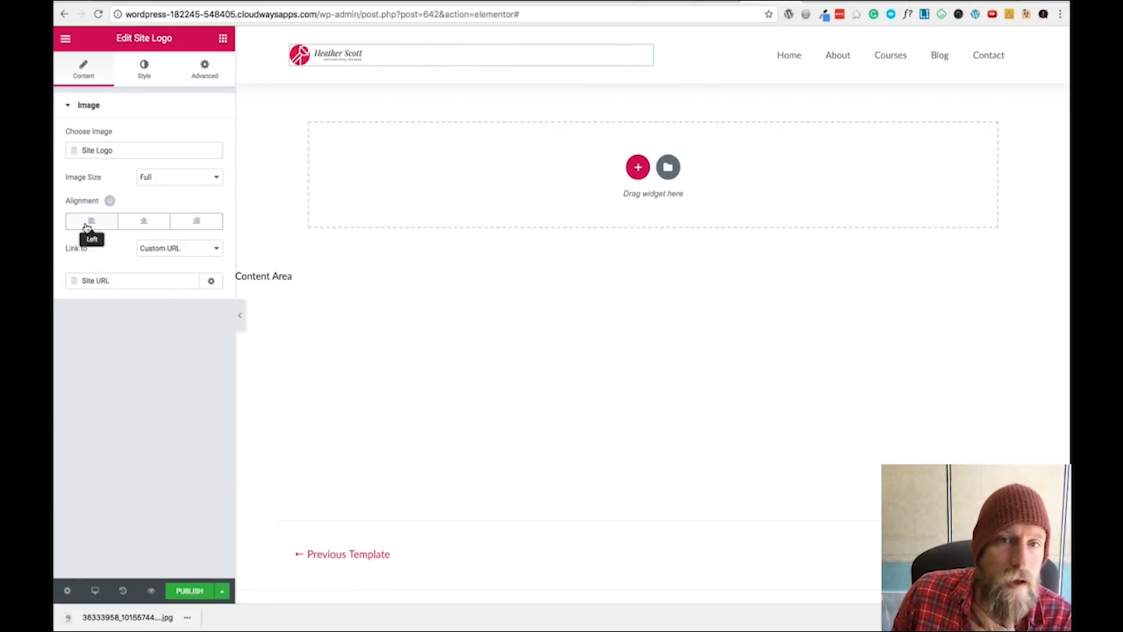
pyautogui.click(646, 275)
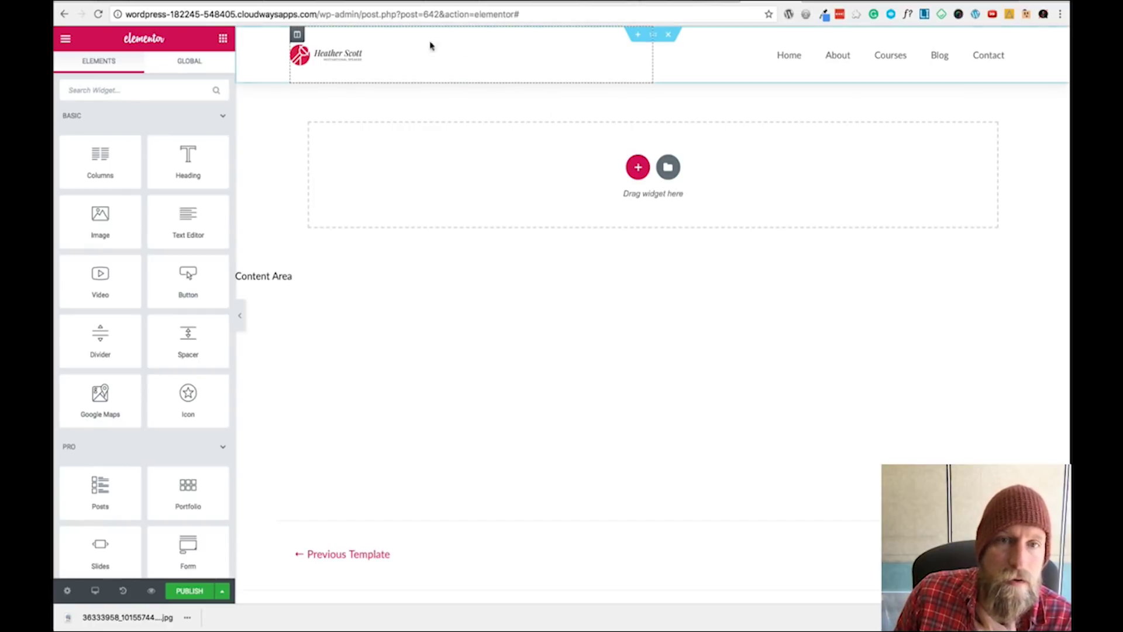
# - Set the header section's Style background type to Classic, with no color or image
pyautogui.click(655, 36)
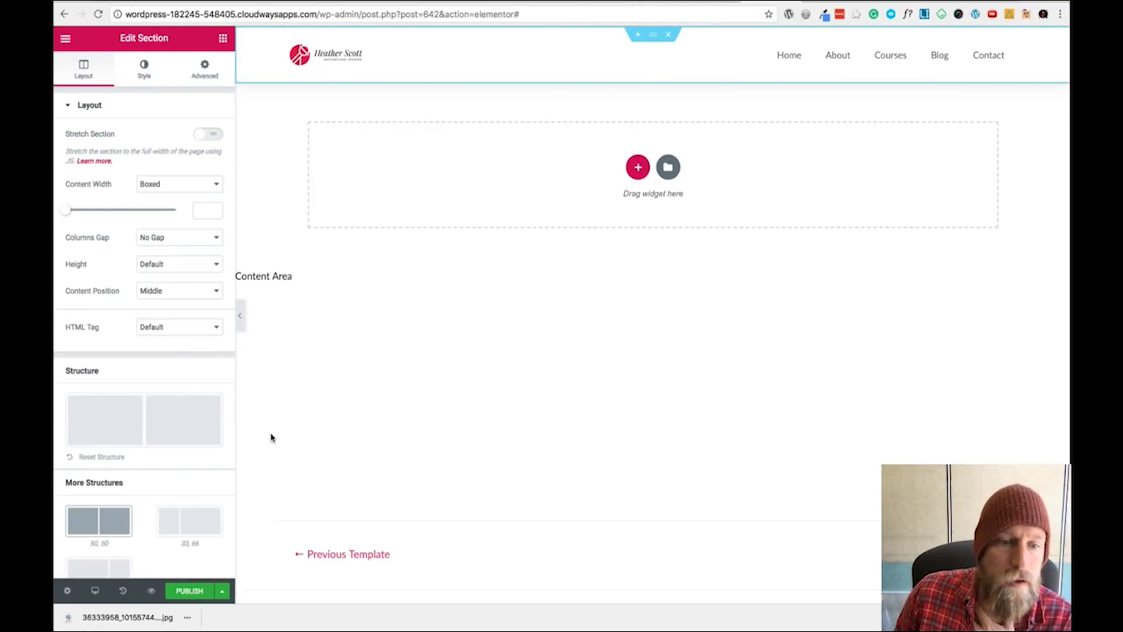
pyautogui.click(143, 70)
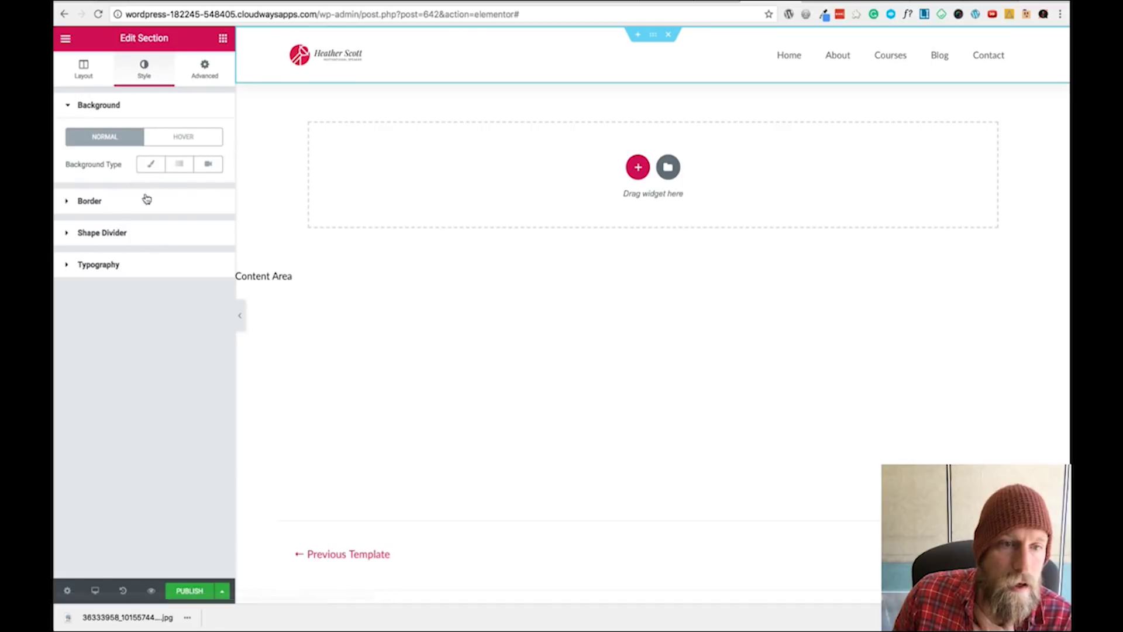
pyautogui.click(106, 209)
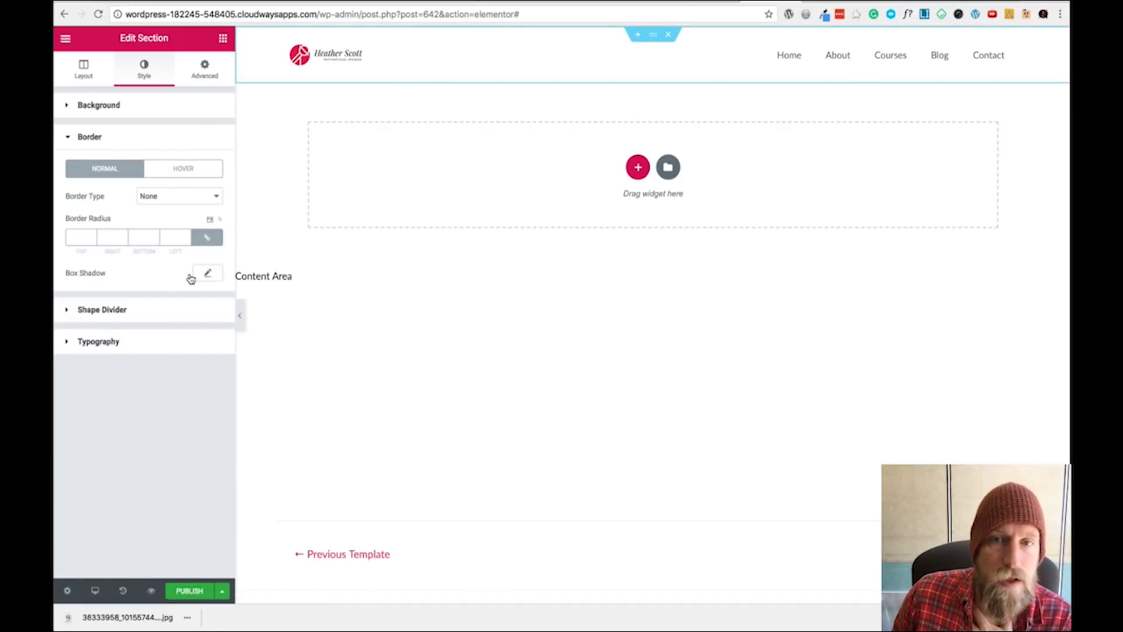
pyautogui.click(600, 352)
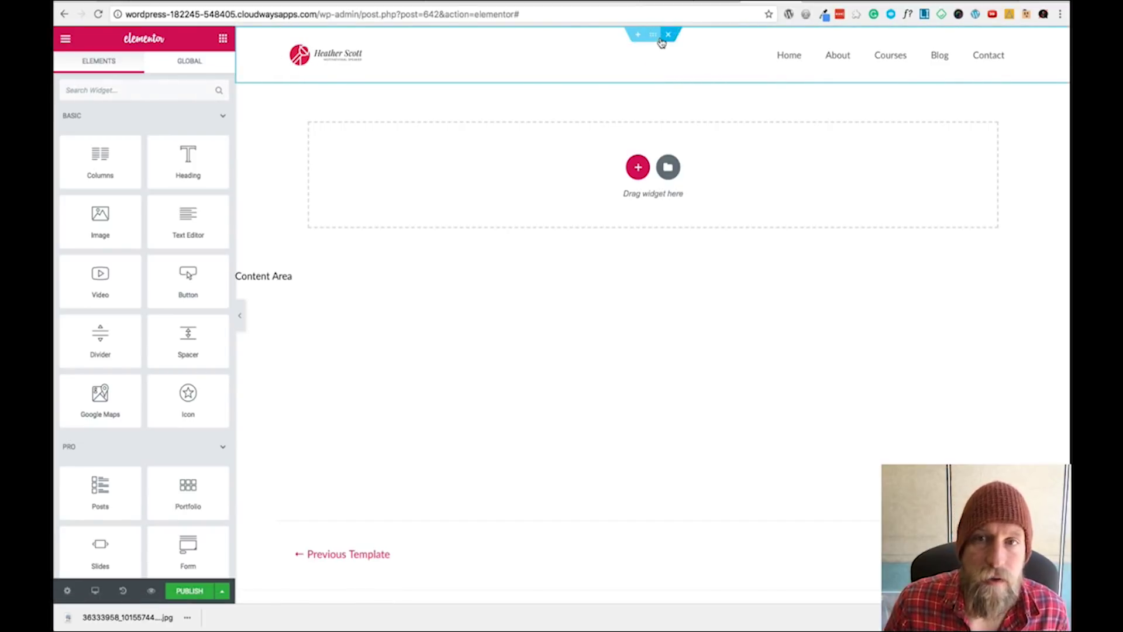
pyautogui.click(653, 35)
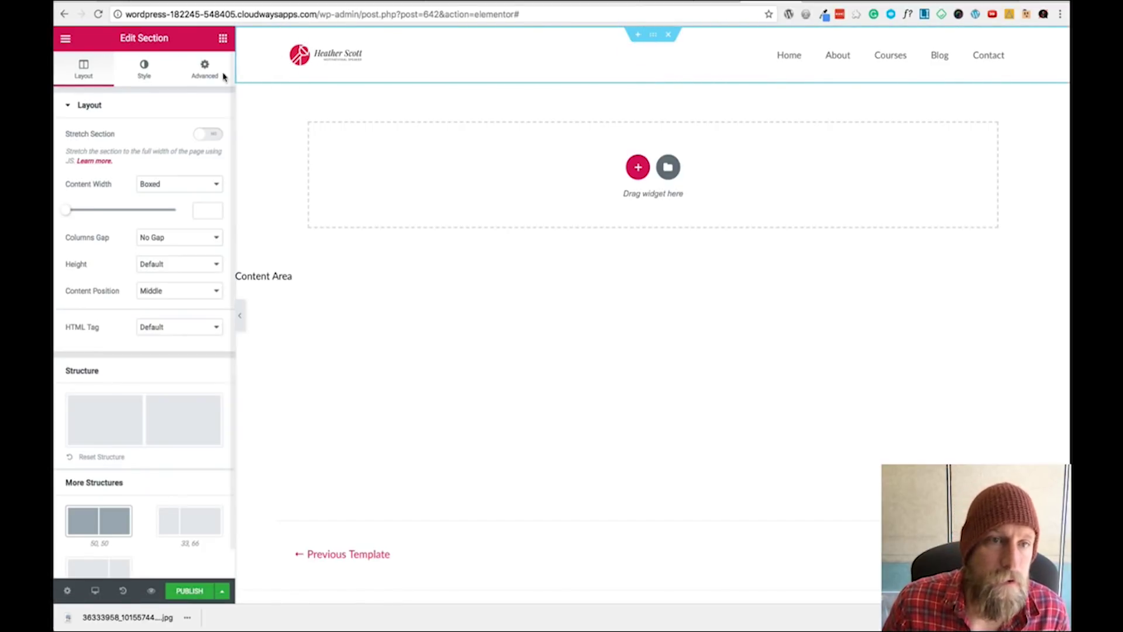
pyautogui.click(144, 79)
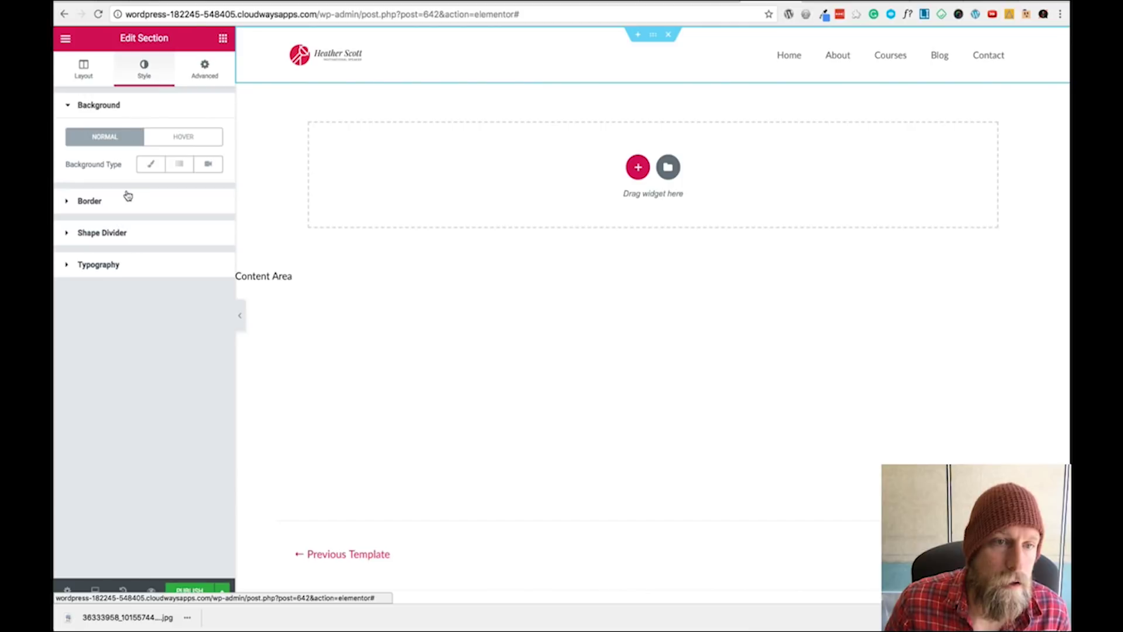
pyautogui.click(150, 164)
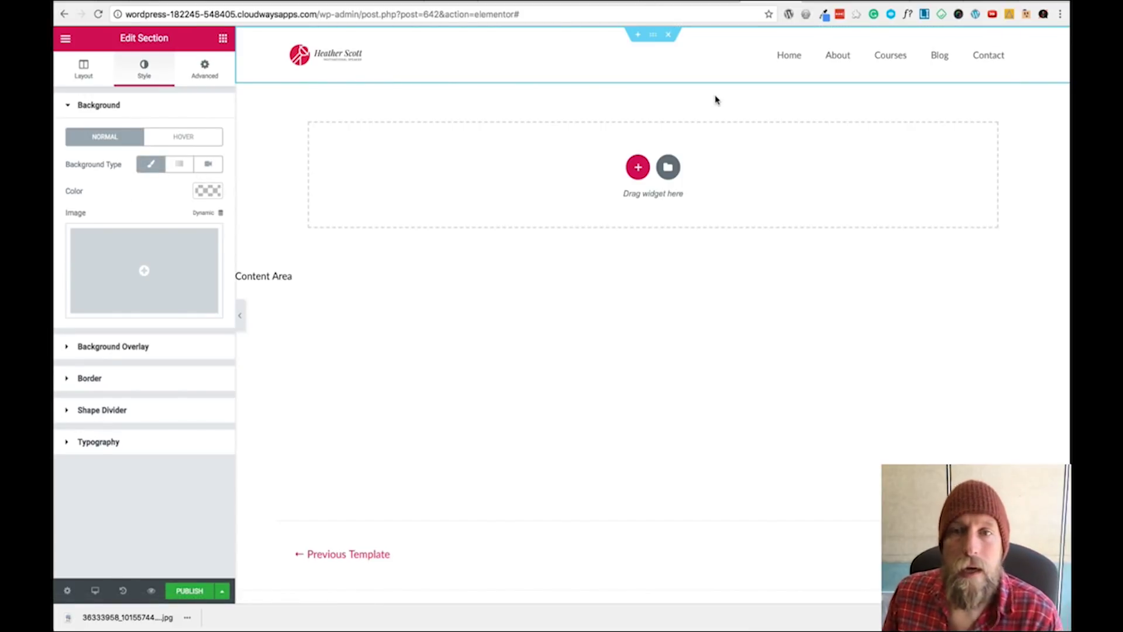
# - Add display conditions, trying Archive > Posts Archive and a second Singular row, then remove that row
pyautogui.click(189, 590)
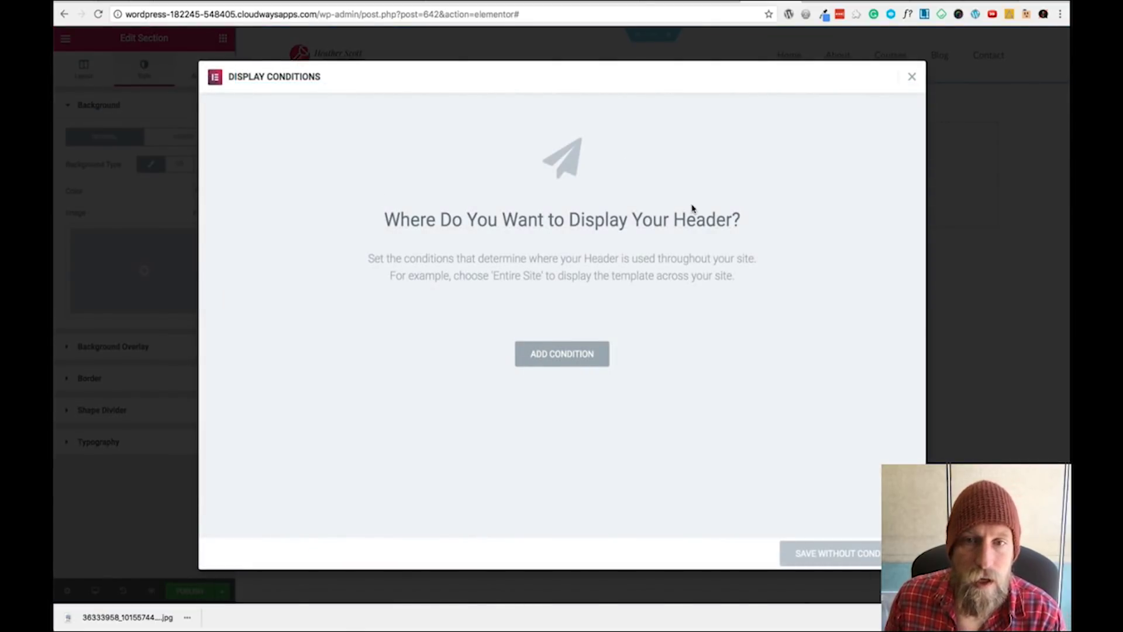
pyautogui.click(569, 354)
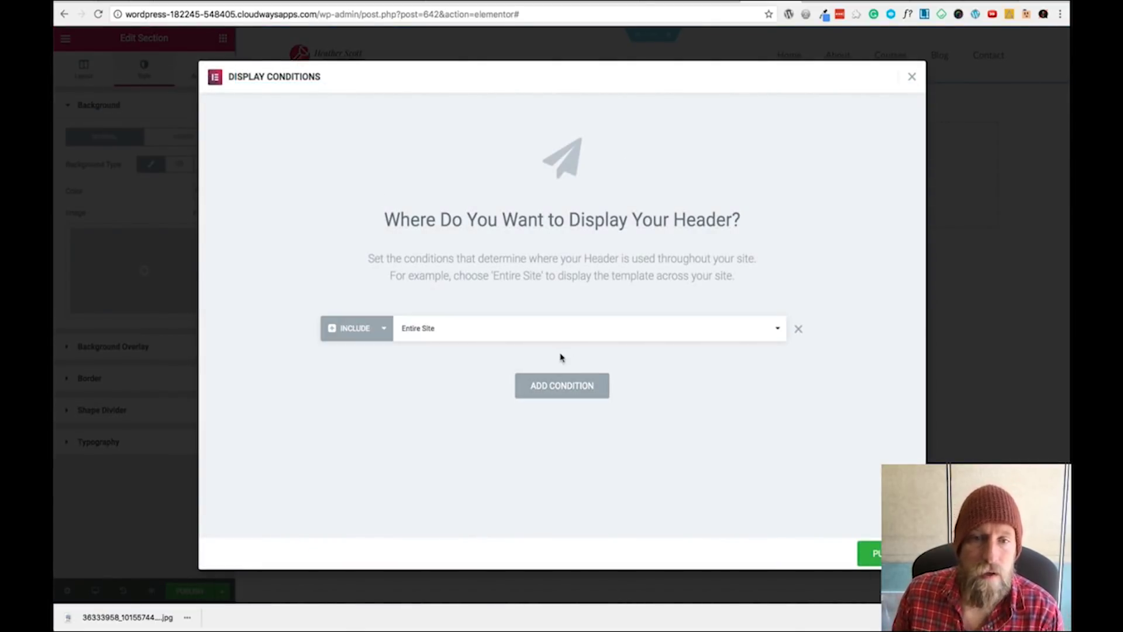
pyautogui.click(433, 329)
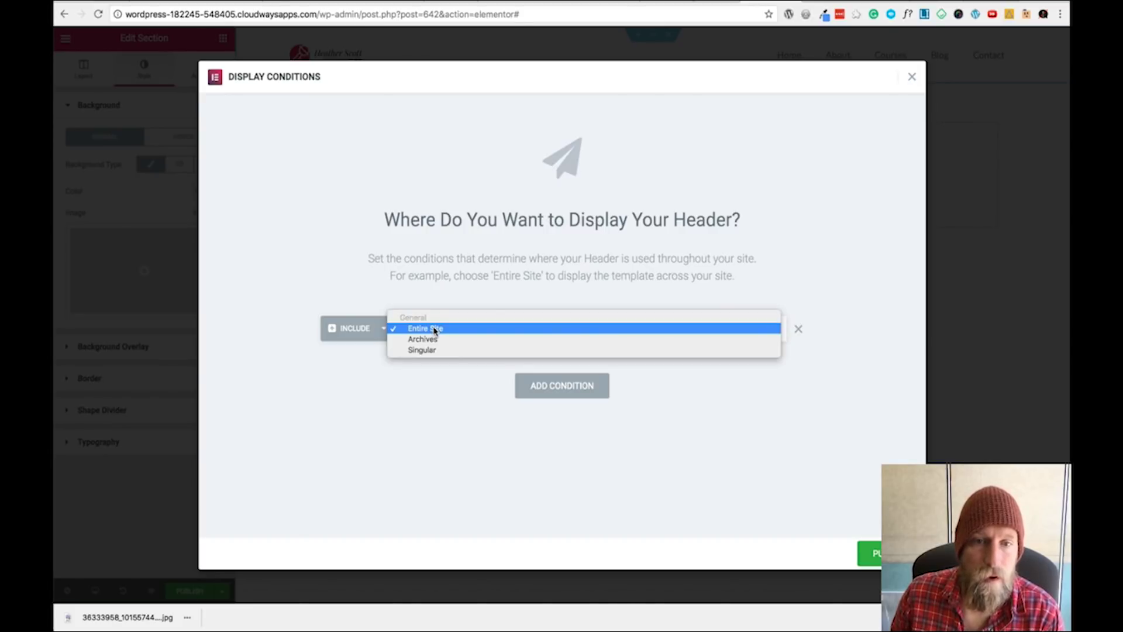
pyautogui.click(433, 339)
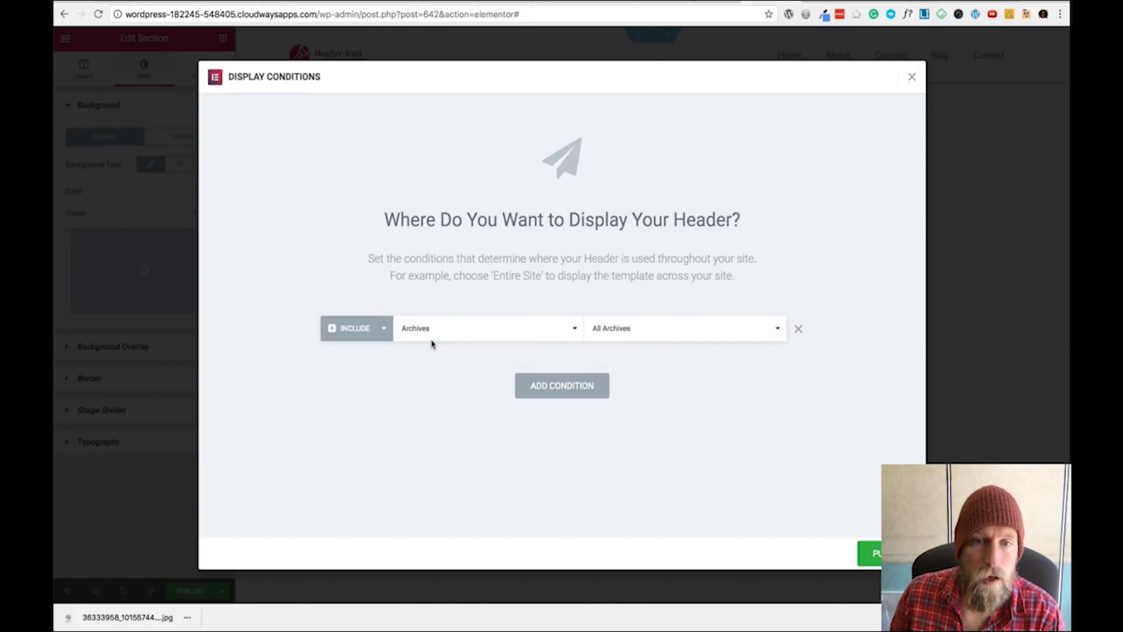
pyautogui.click(630, 335)
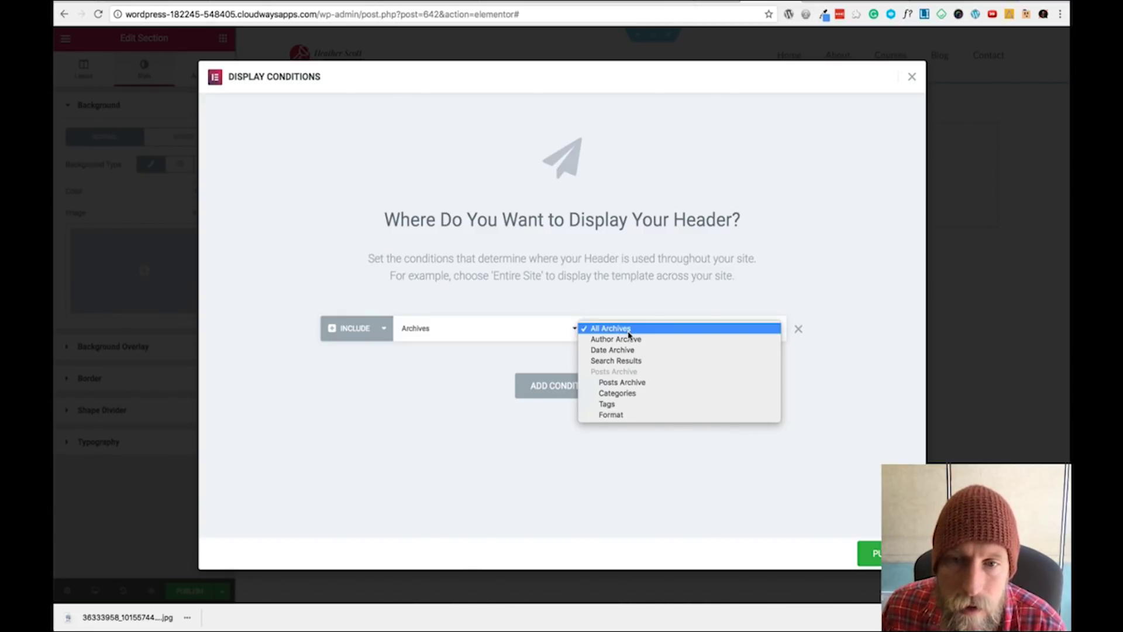
pyautogui.click(630, 387)
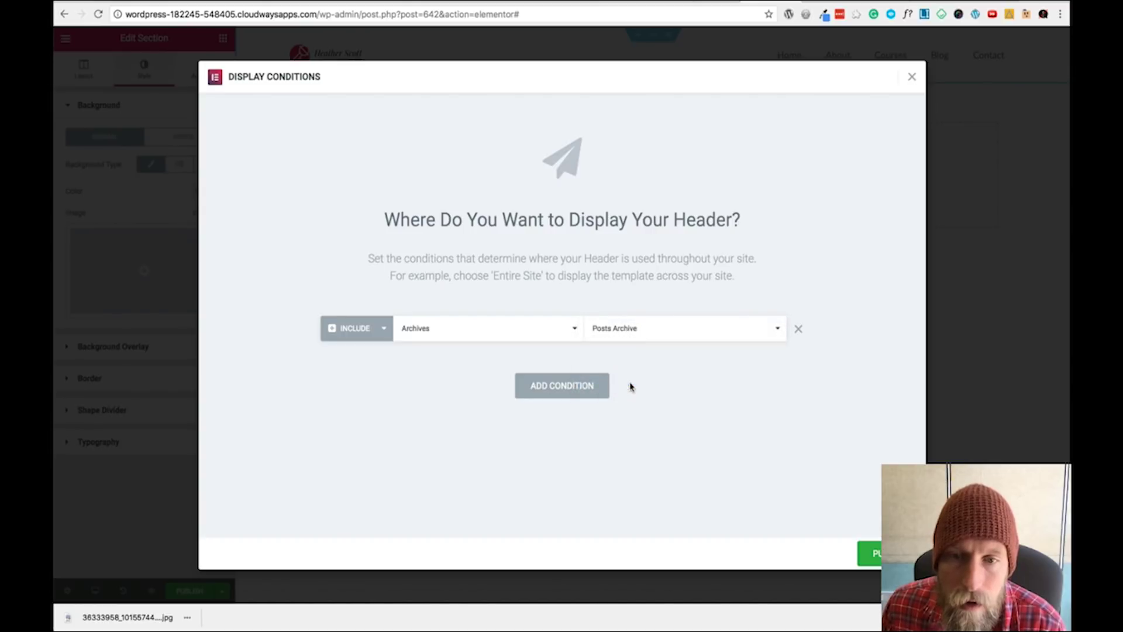
pyautogui.click(584, 386)
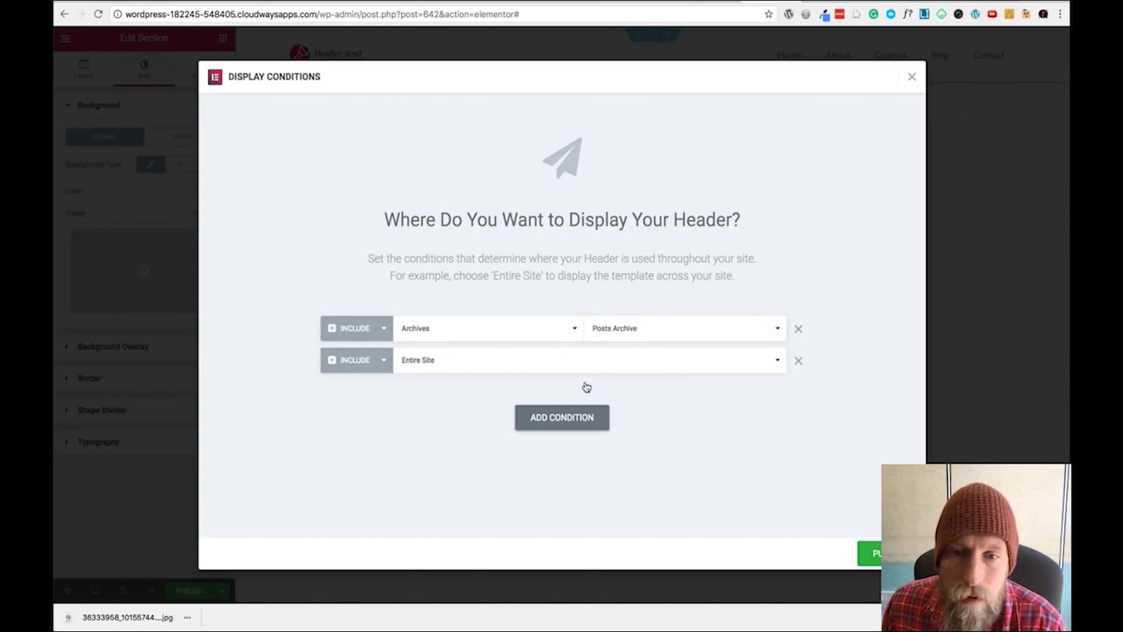
pyautogui.click(453, 360)
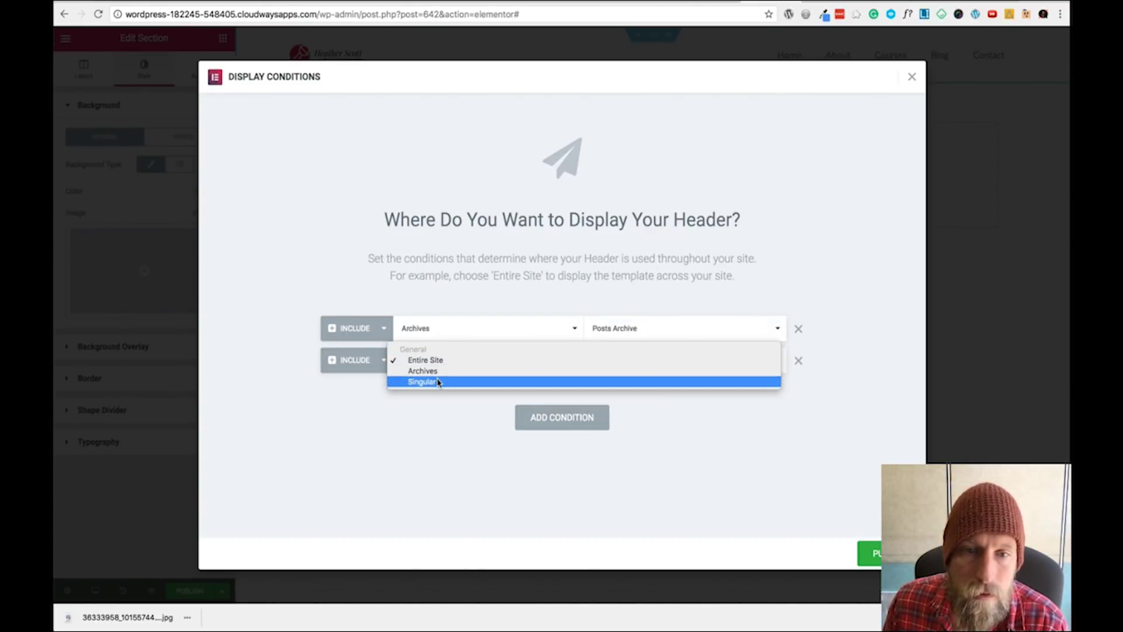
pyautogui.click(442, 382)
pyautogui.click(797, 361)
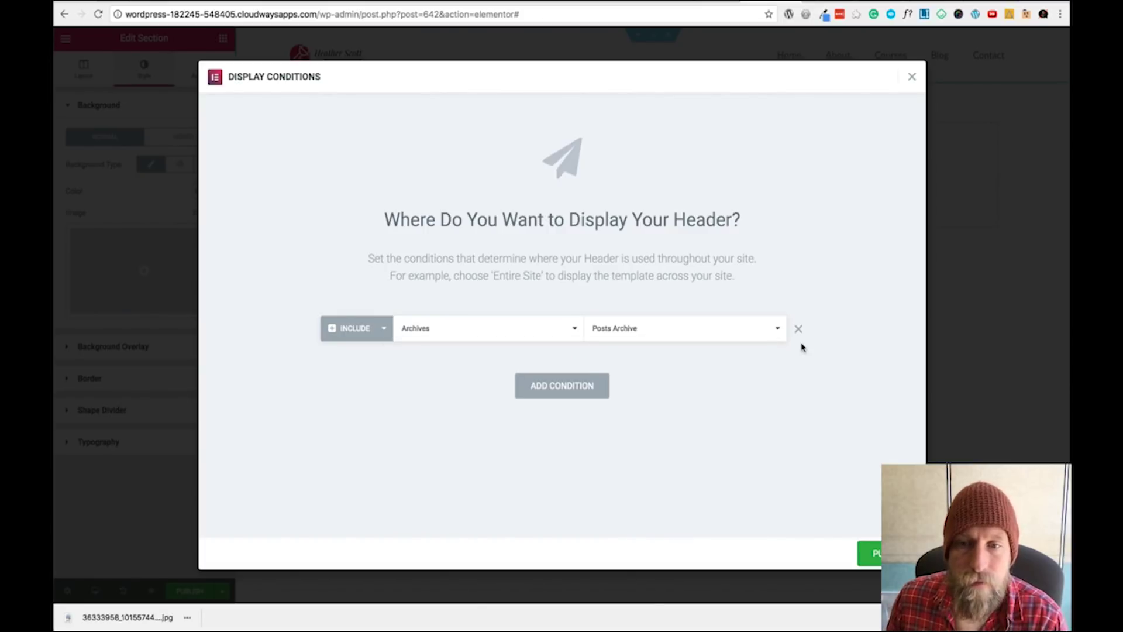
# - Change the condition to Include > Singular > Front Page and publish the header
pyautogui.click(572, 328)
pyautogui.click(433, 339)
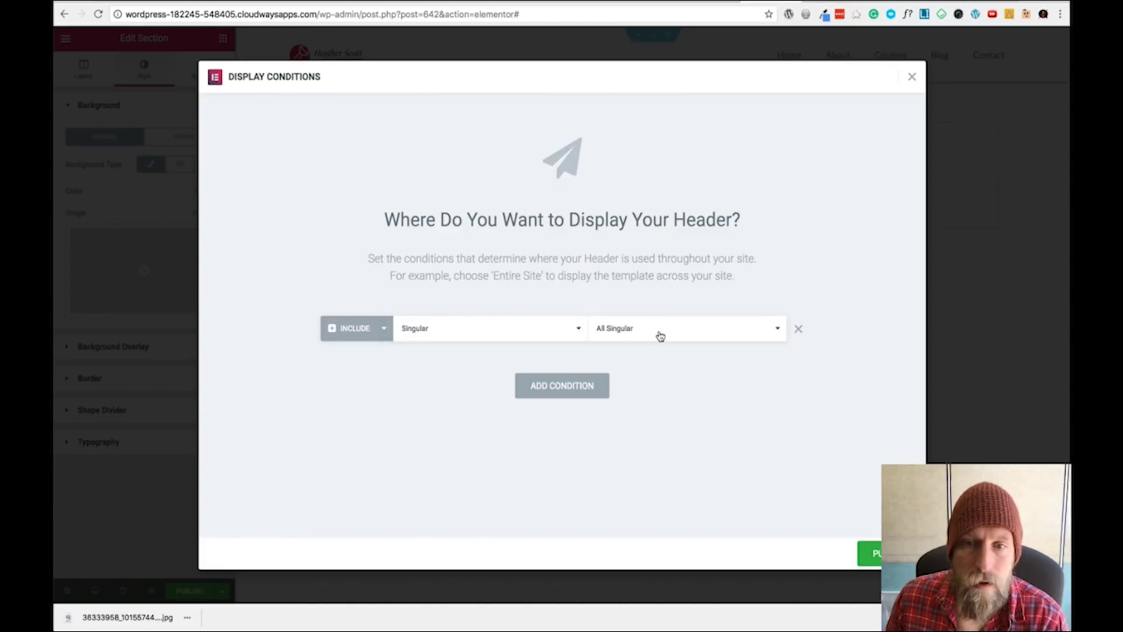
pyautogui.click(660, 336)
pyautogui.click(660, 338)
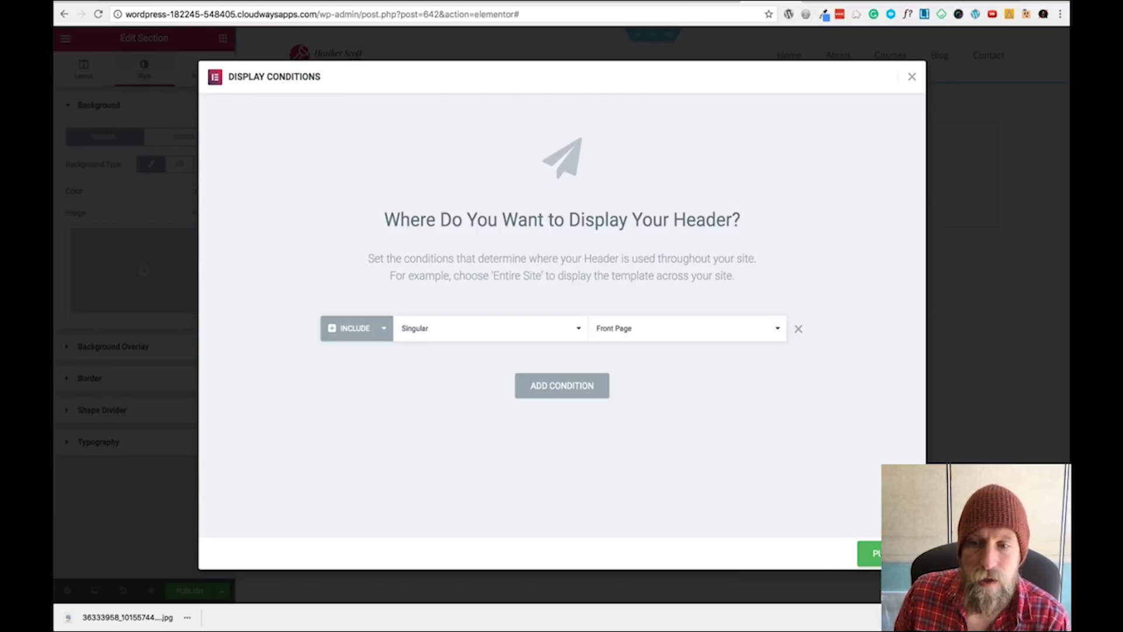
pyautogui.click(866, 554)
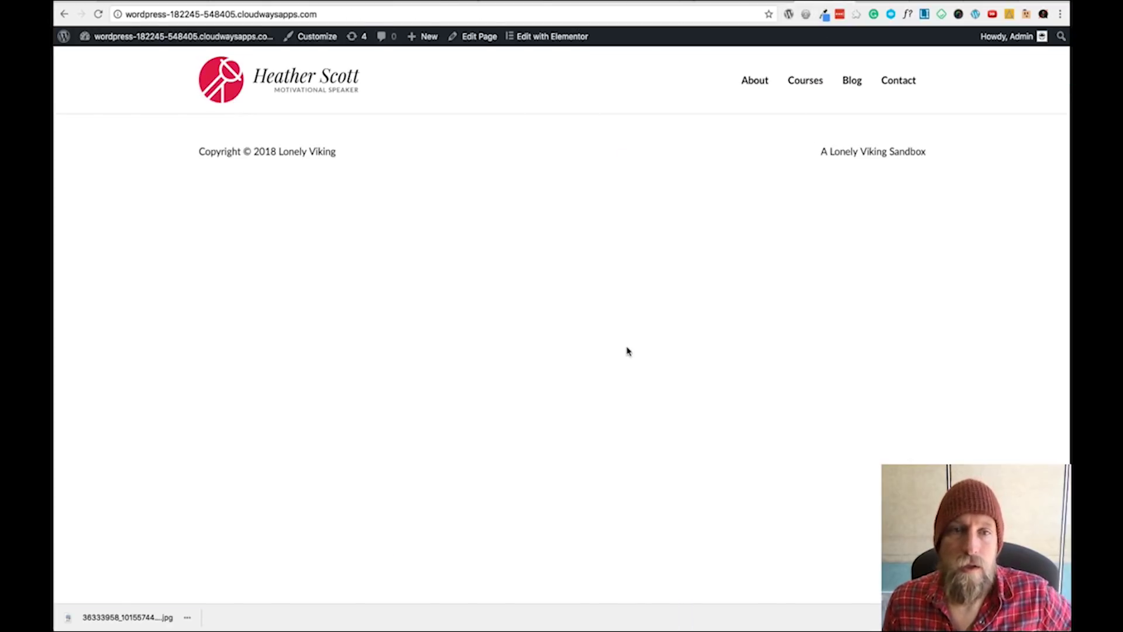
# - Open the site's front page in the Elementor editor
pyautogui.click(565, 39)
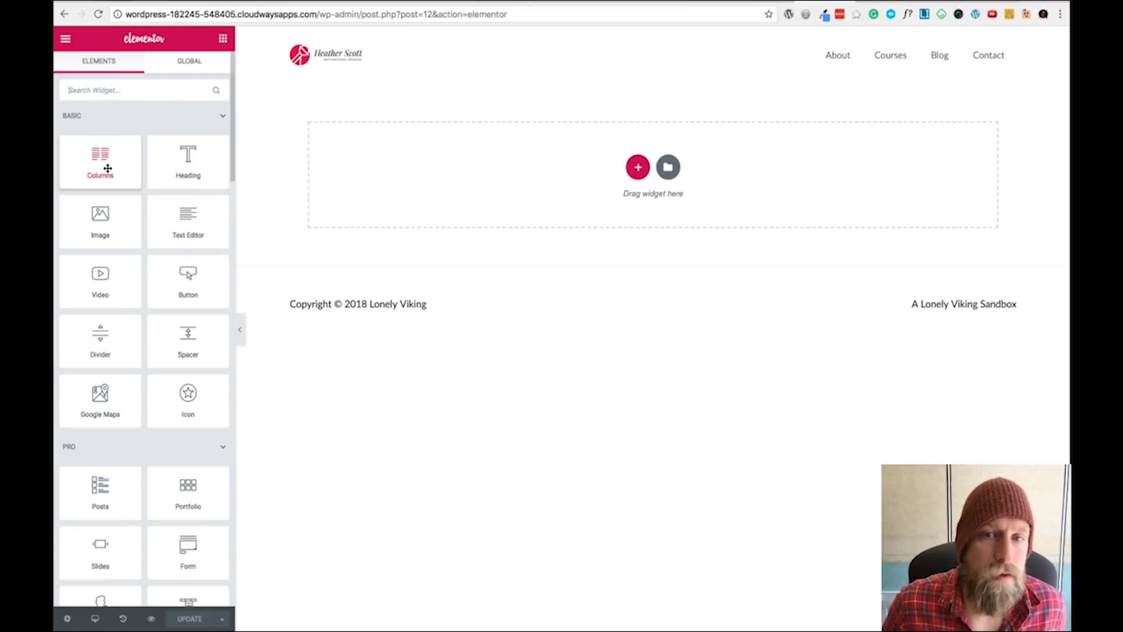
# - Add a two-column section and place a Heading widget in its left column
pyautogui.moveTo(107, 169); pyautogui.dragTo(664, 159)
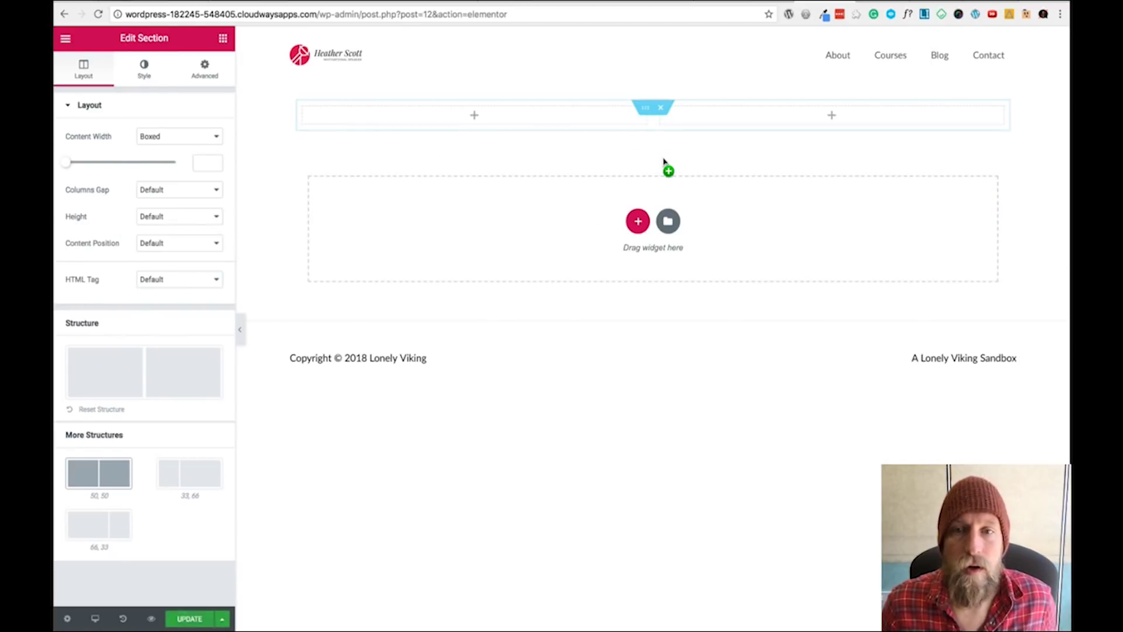
pyautogui.click(520, 120)
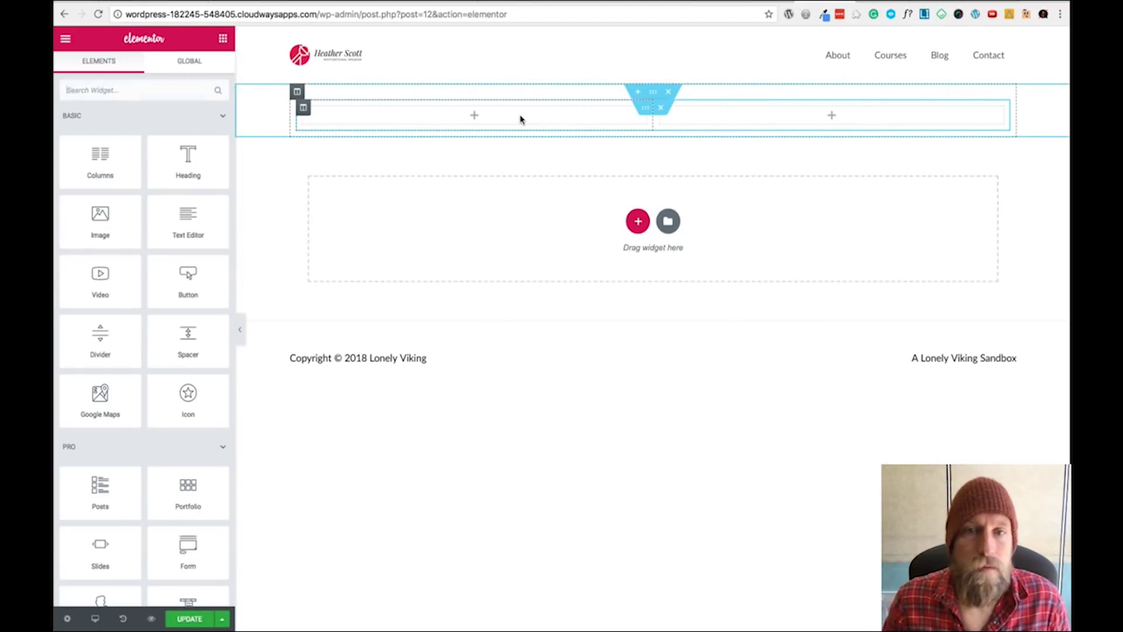
pyautogui.moveTo(183, 165); pyautogui.dragTo(469, 116)
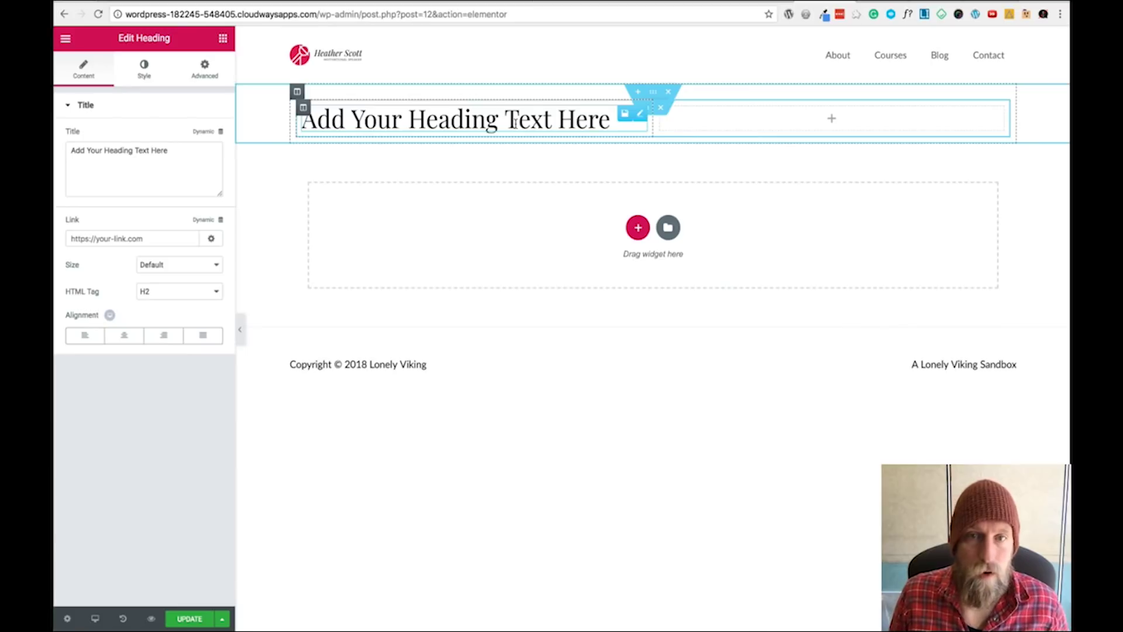
# - Change the heading to 'This is the best heading that the world has ever seen. Ever!' as H1
pyautogui.tripleClick(515, 120)
pyautogui.write('Th')
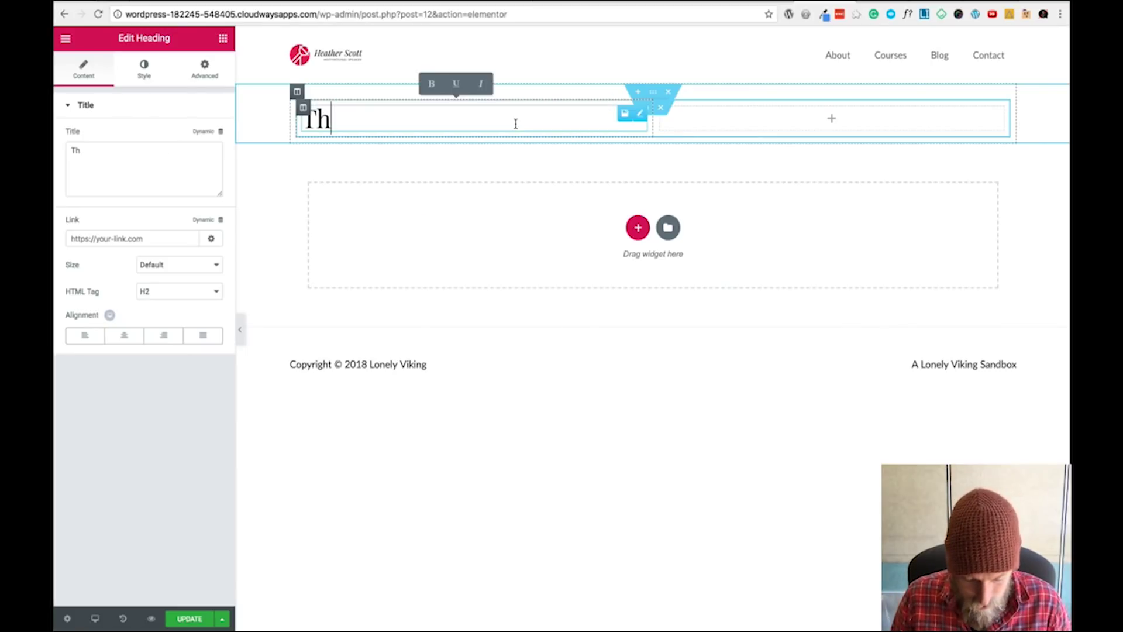
pyautogui.write('is is the bes')
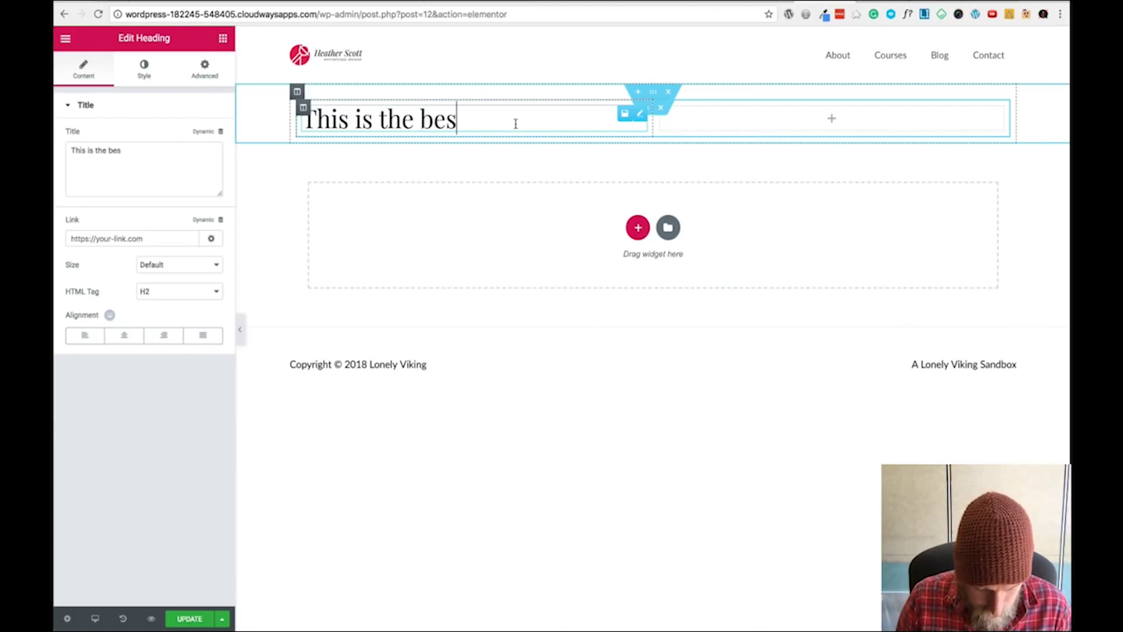
pyautogui.write('t heading ')
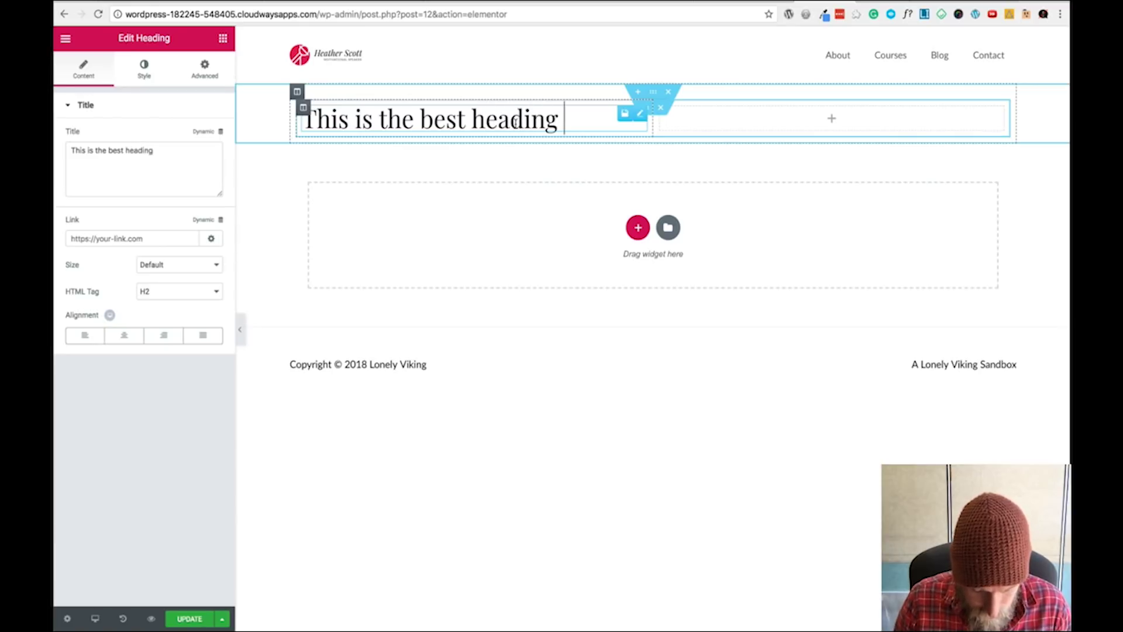
pyautogui.write('that the w')
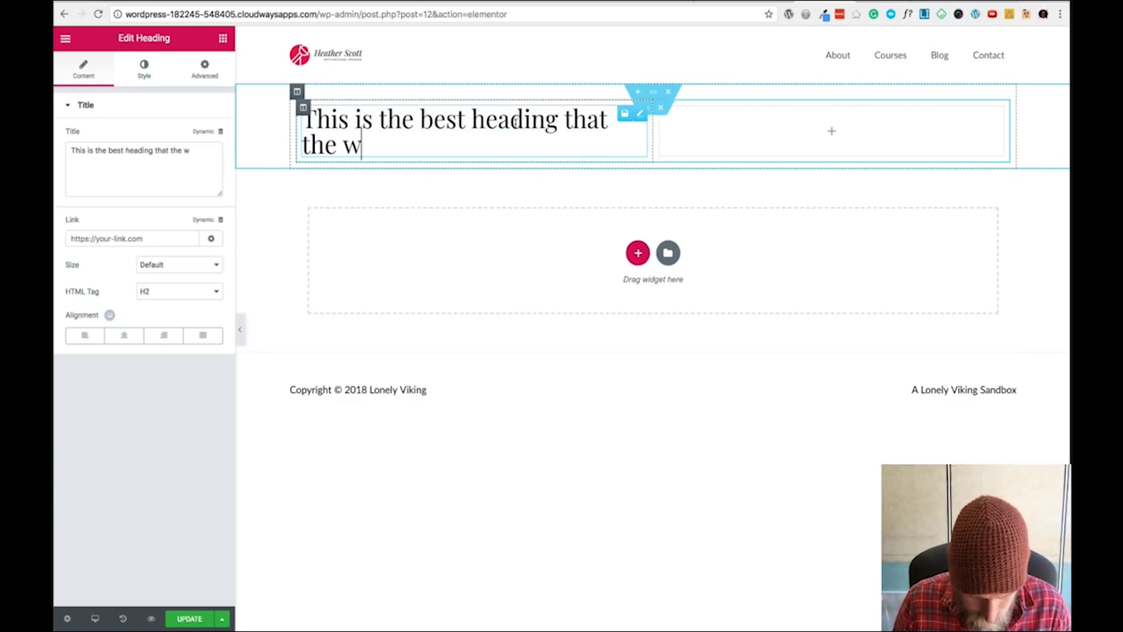
pyautogui.write('orld has e')
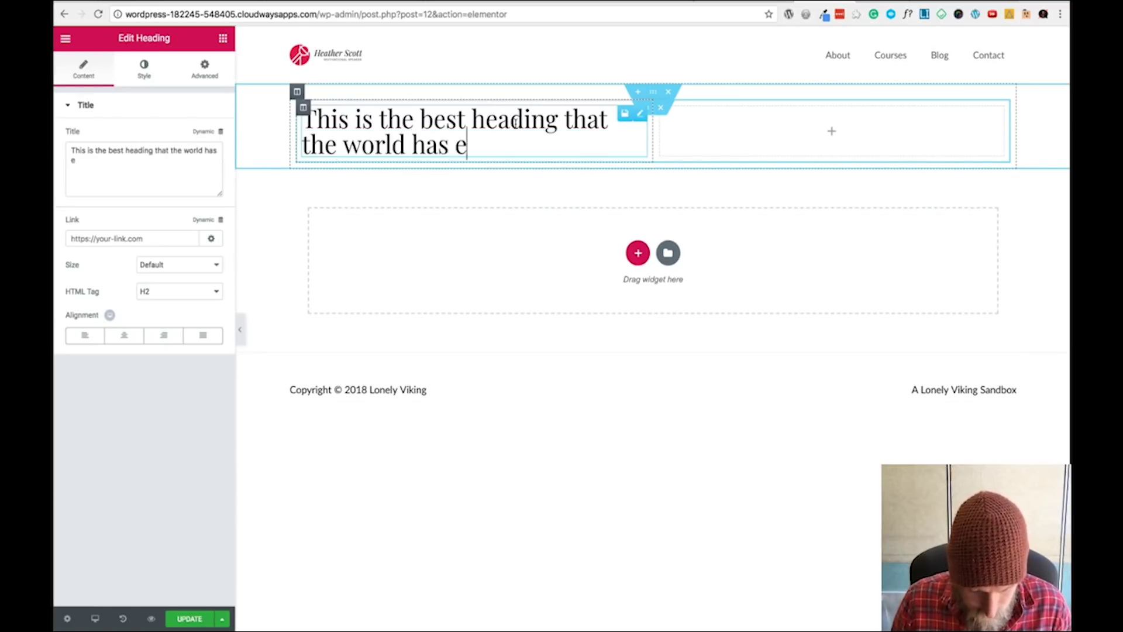
pyautogui.write('ver seen')
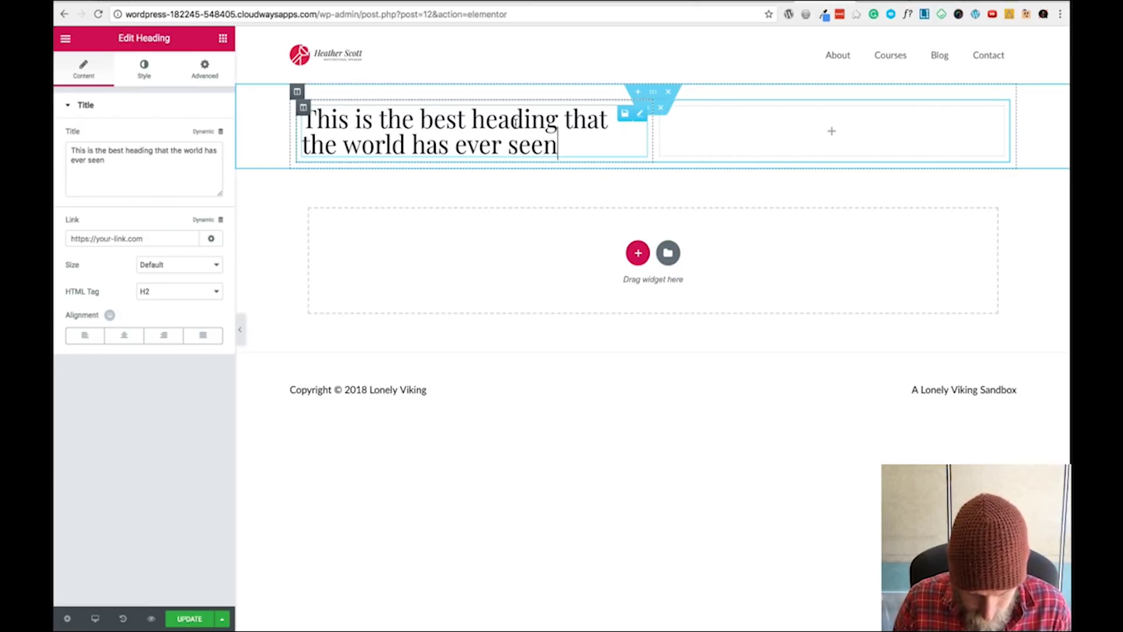
pyautogui.write('. Ever!')
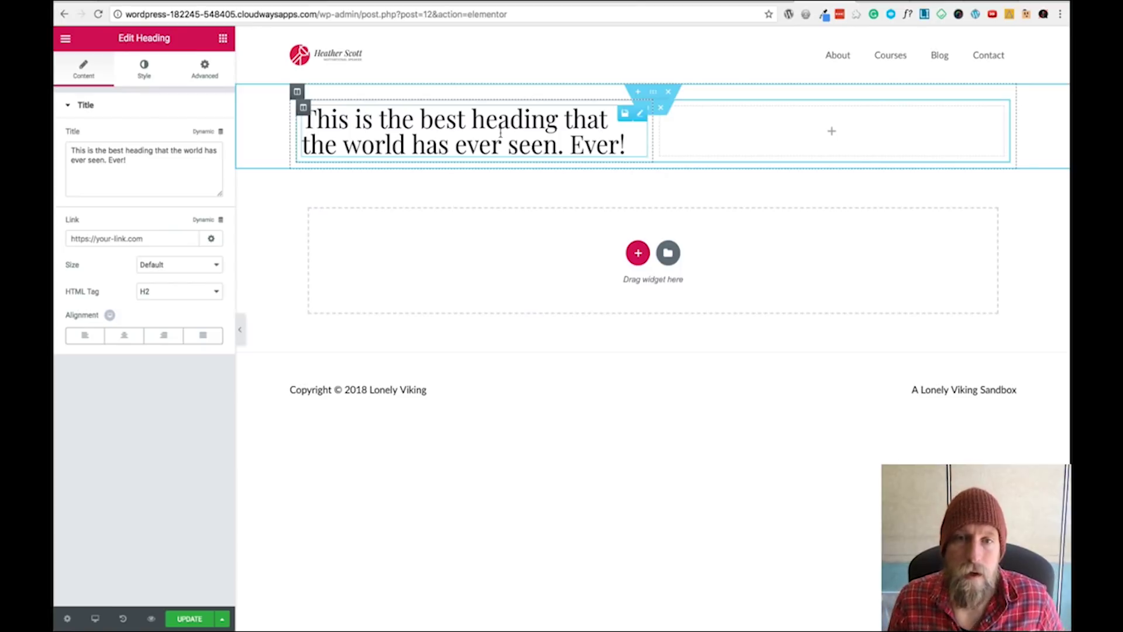
pyautogui.click(183, 297)
pyautogui.click(184, 281)
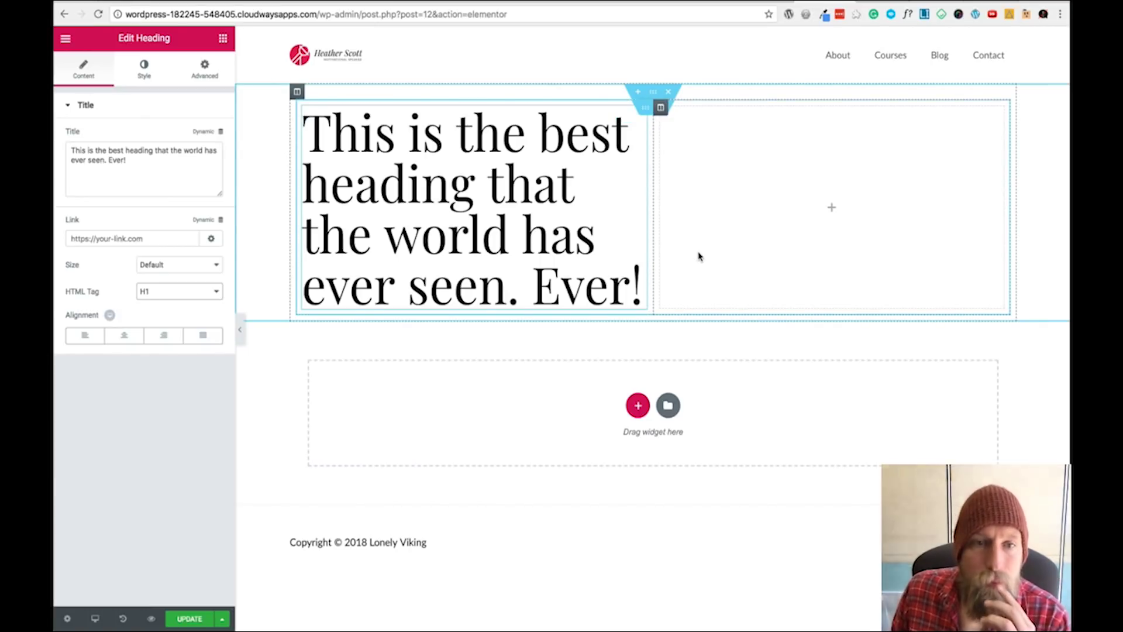
# - Set Artboard-2.png from the Media Library as the section's classic background image
pyautogui.click(652, 93)
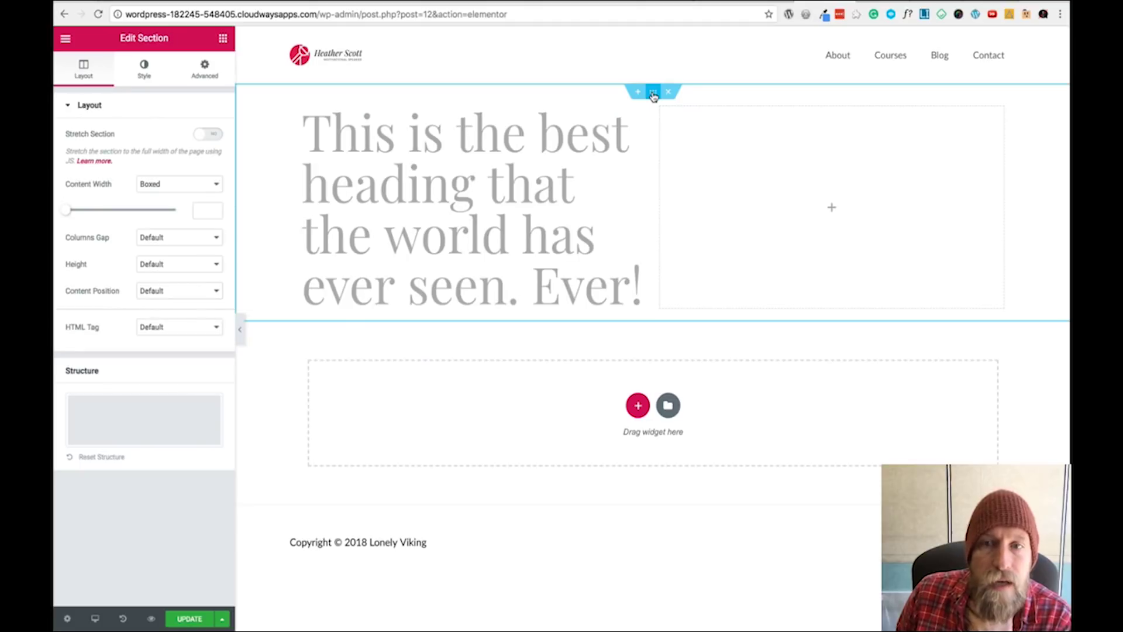
pyautogui.click(155, 69)
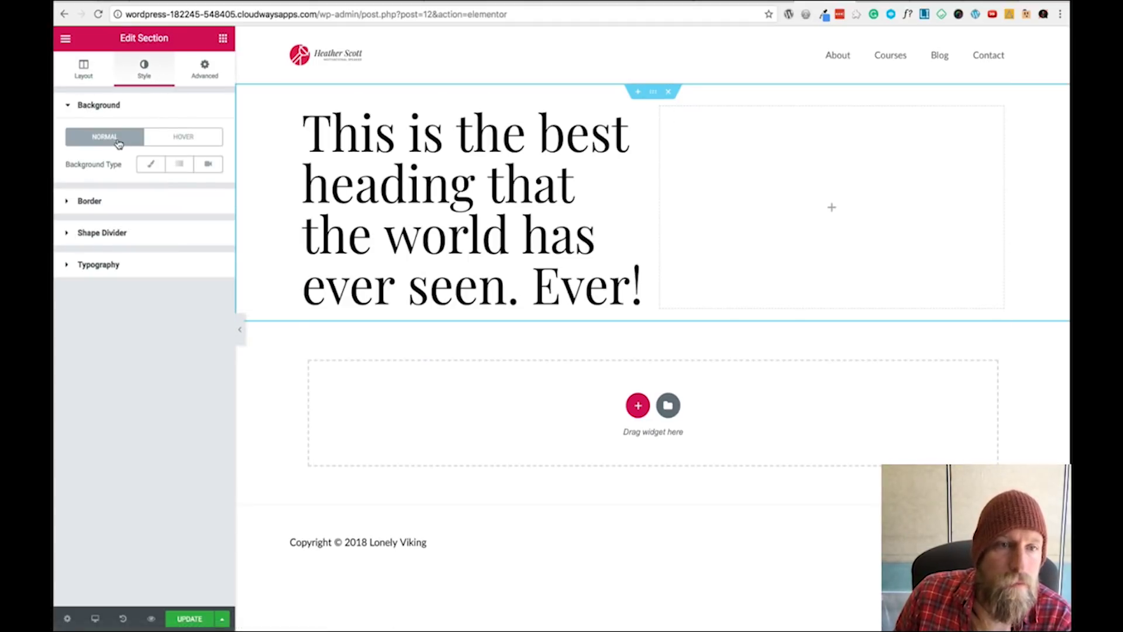
pyautogui.click(146, 168)
pyautogui.click(143, 270)
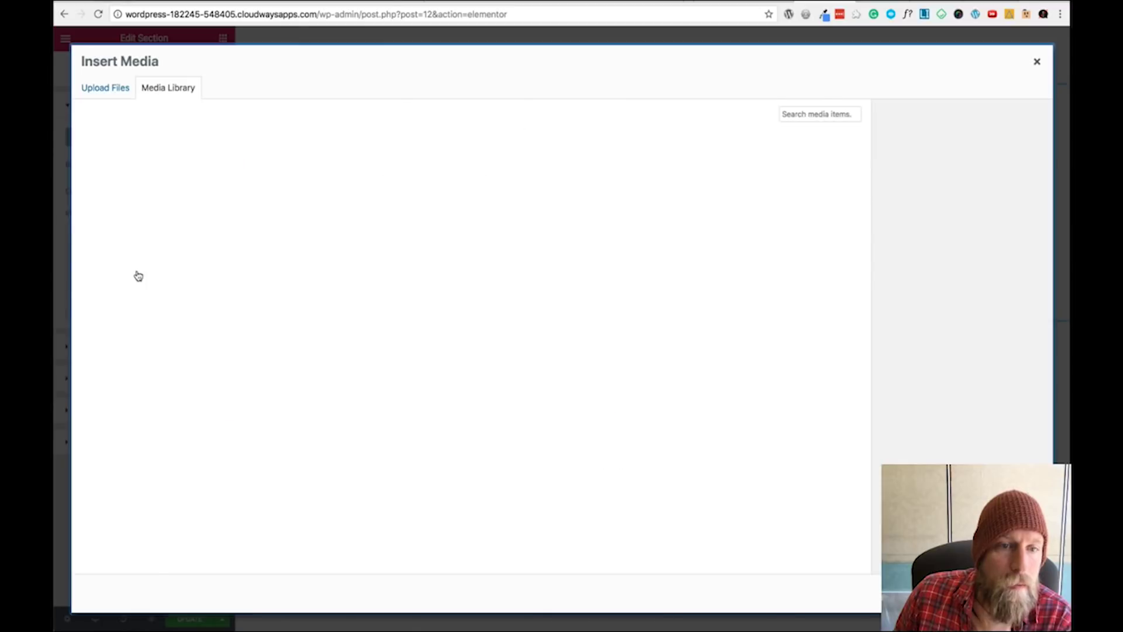
pyautogui.click(214, 187)
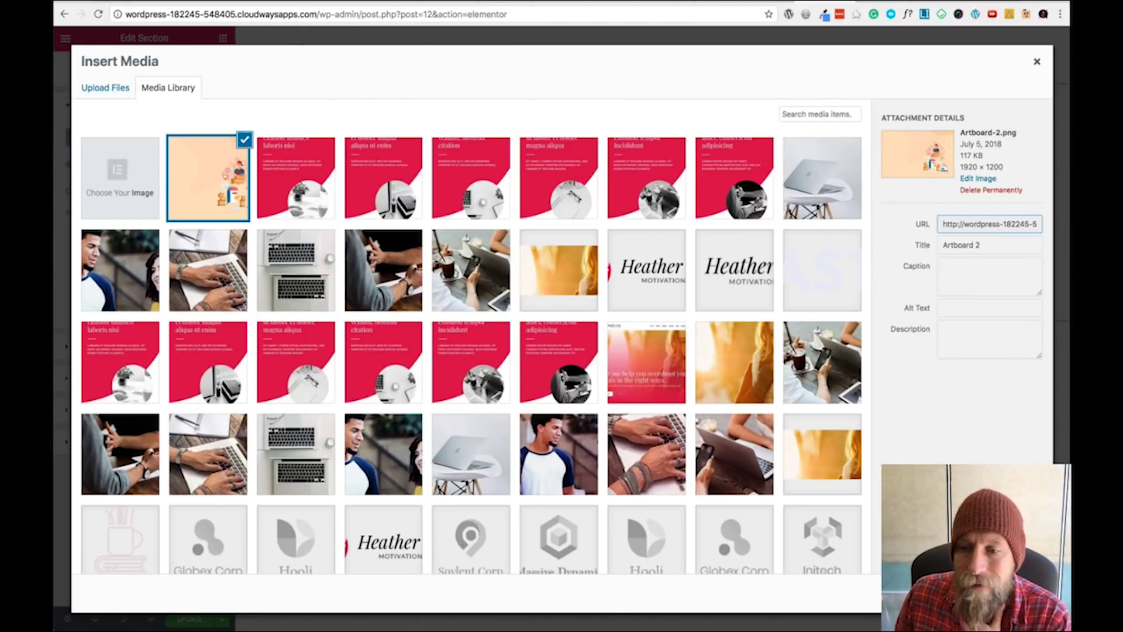
pyautogui.click(994, 597)
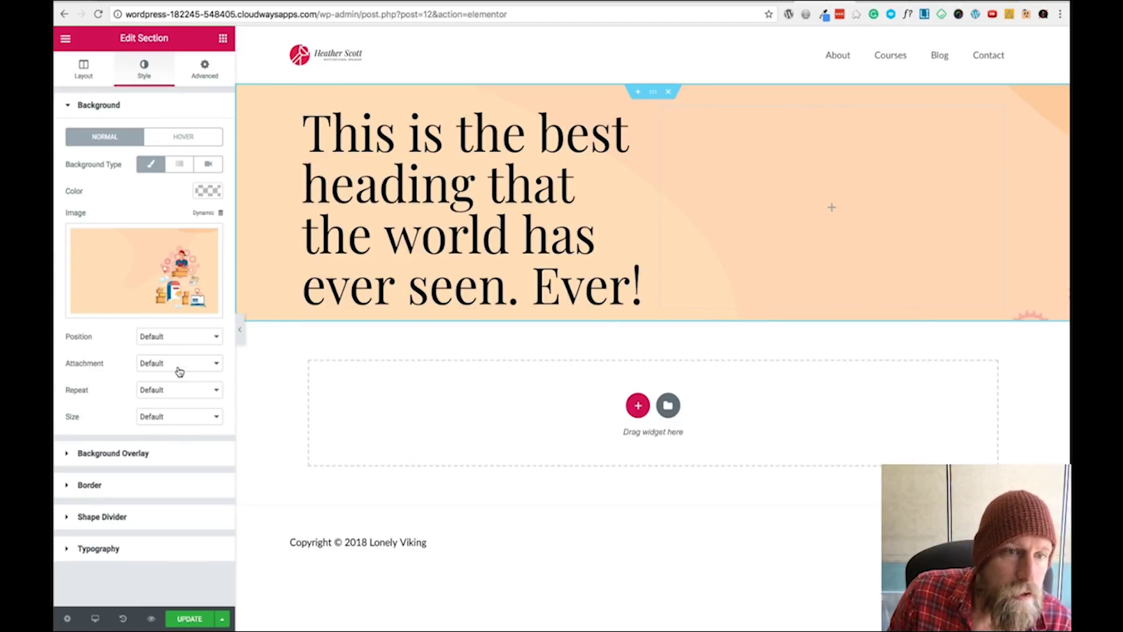
# - Set the section's Height to Fit To Screen
pyautogui.click(86, 73)
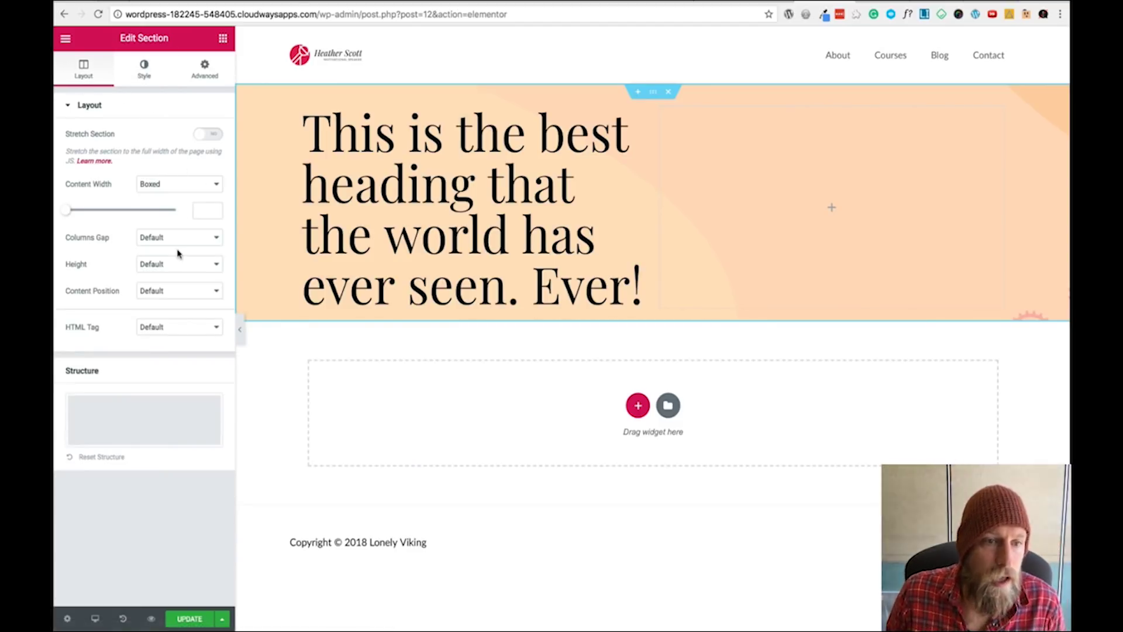
pyautogui.click(195, 264)
pyautogui.click(193, 274)
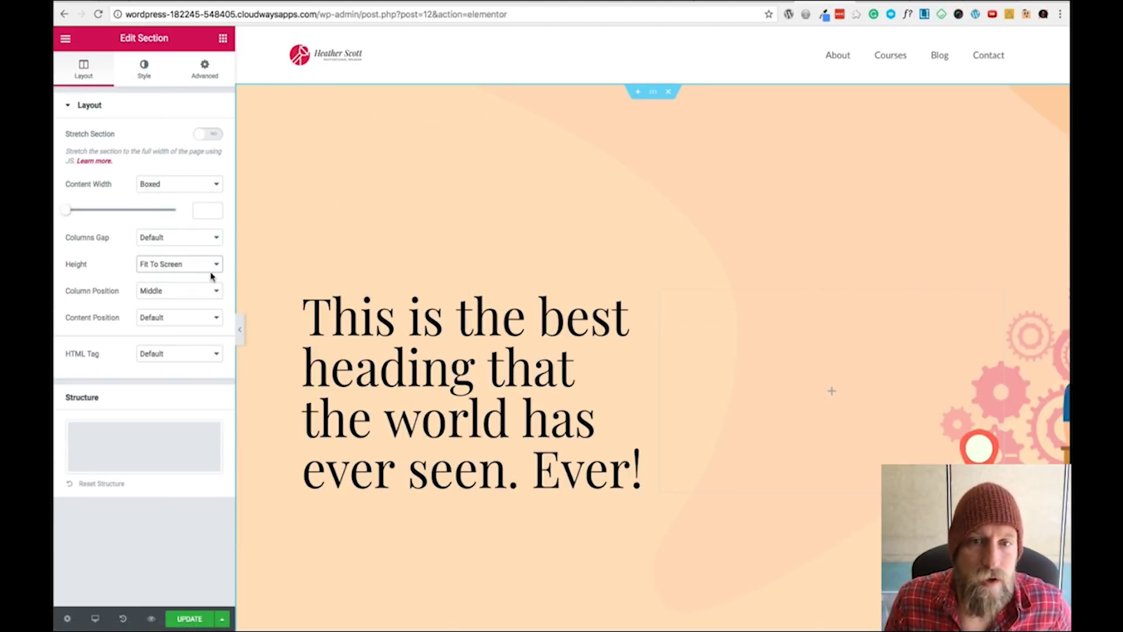
pyautogui.scroll(-4, 889, 269)
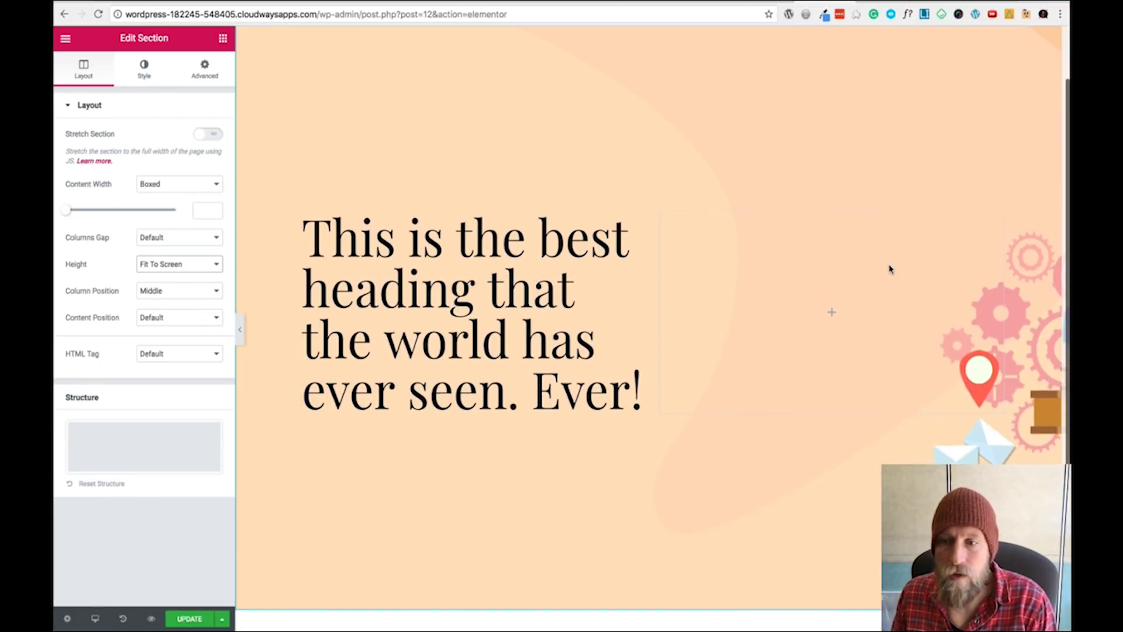
pyautogui.scroll(3, 888, 269)
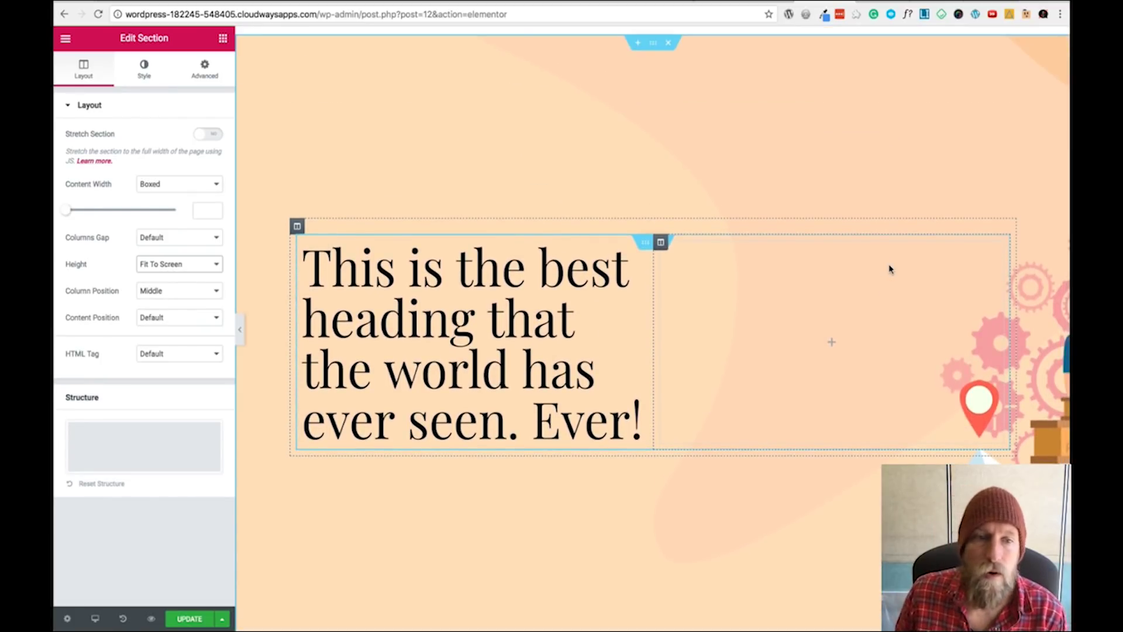
pyautogui.scroll(-1, 890, 267)
# - Preview the page full width, then leave Column Position at Middle
pyautogui.click(239, 330)
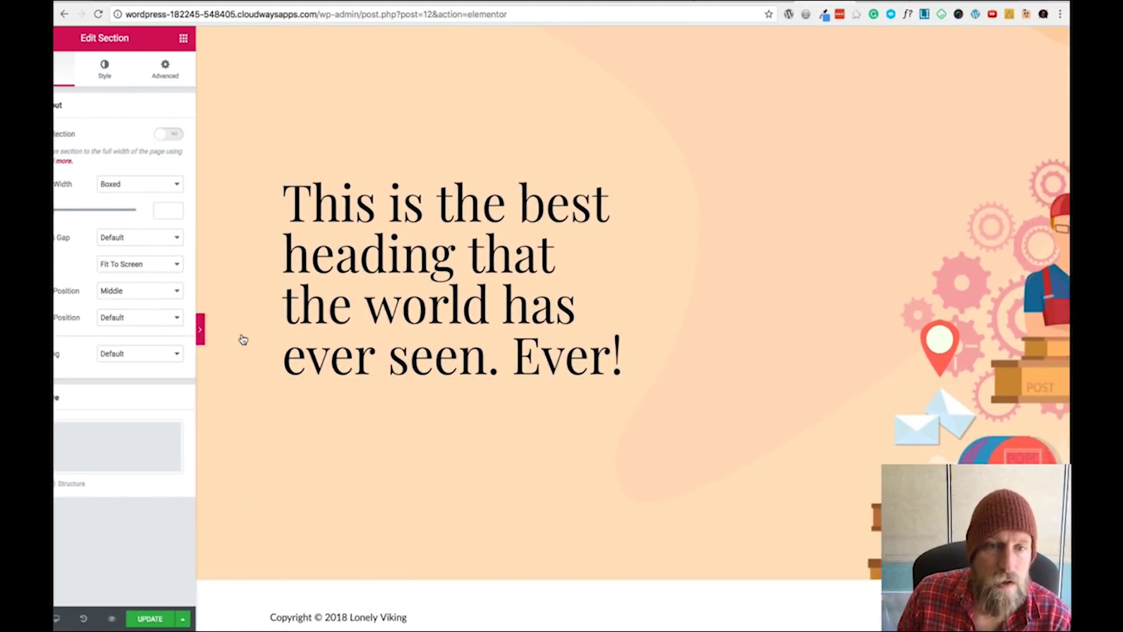
pyautogui.scroll(3, 949, 345)
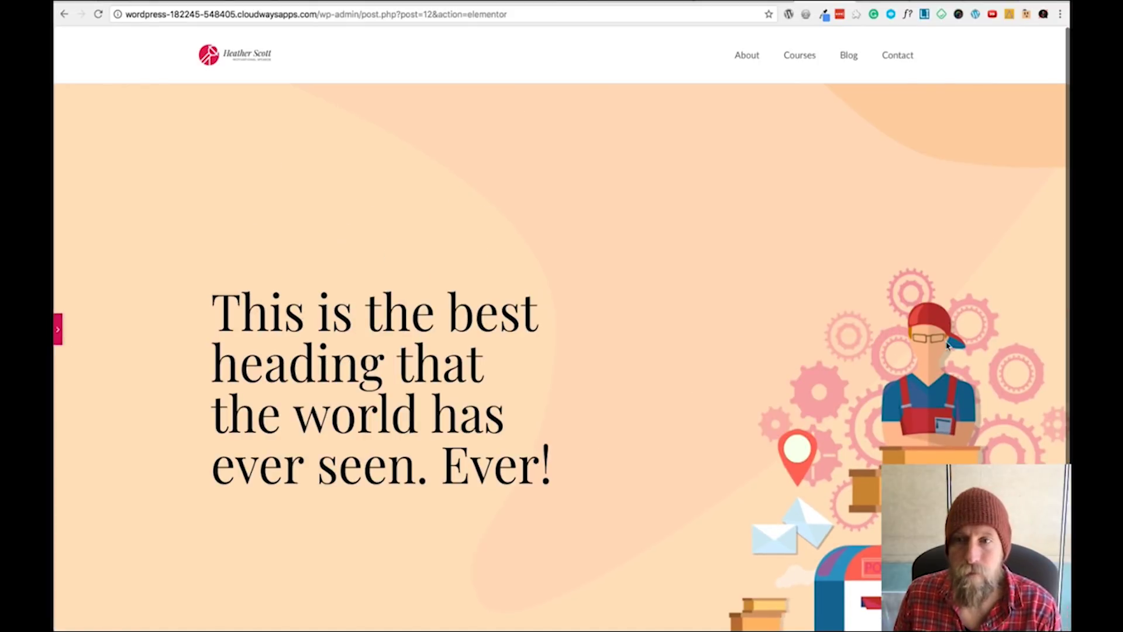
pyautogui.click(58, 331)
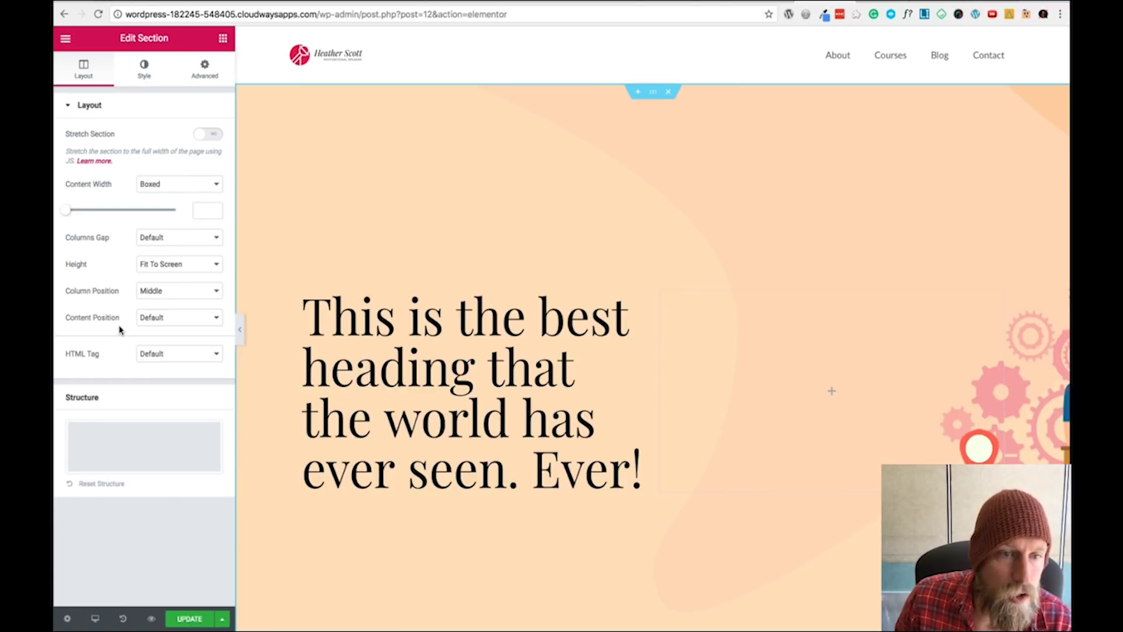
pyautogui.click(149, 319)
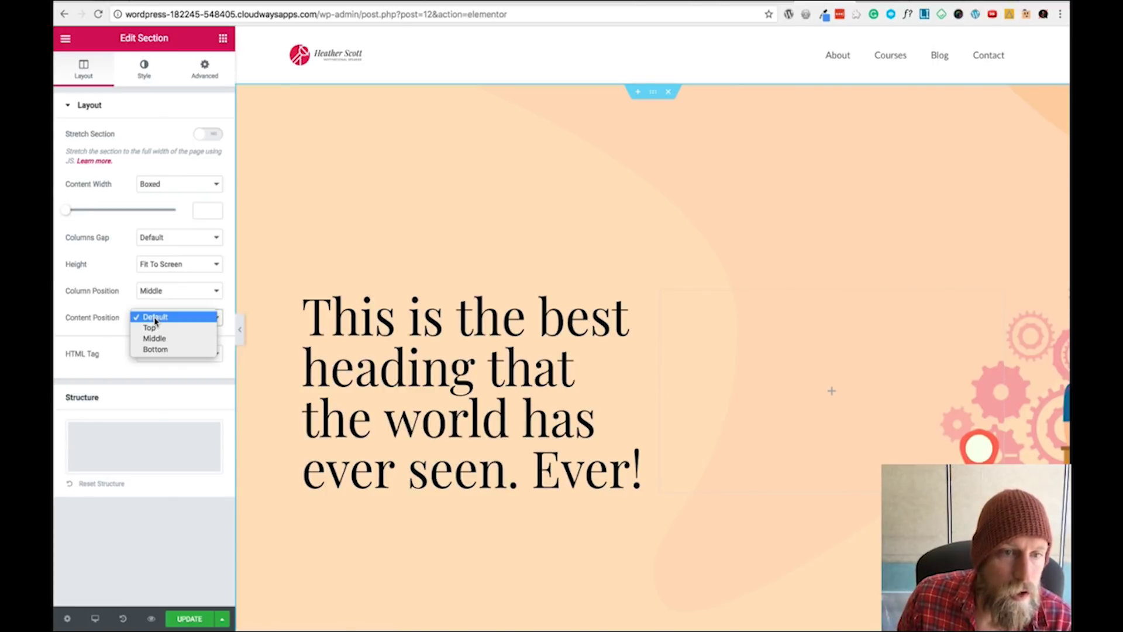
pyautogui.click(76, 338)
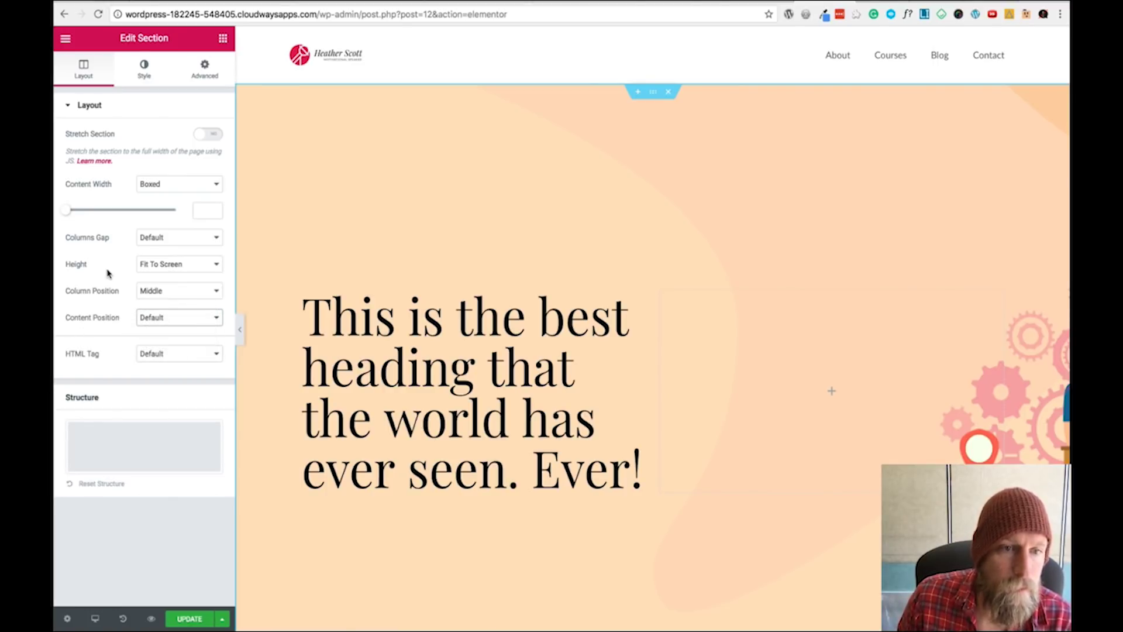
# - Set the background image Position to Center Left and Size to Cover
pyautogui.click(145, 73)
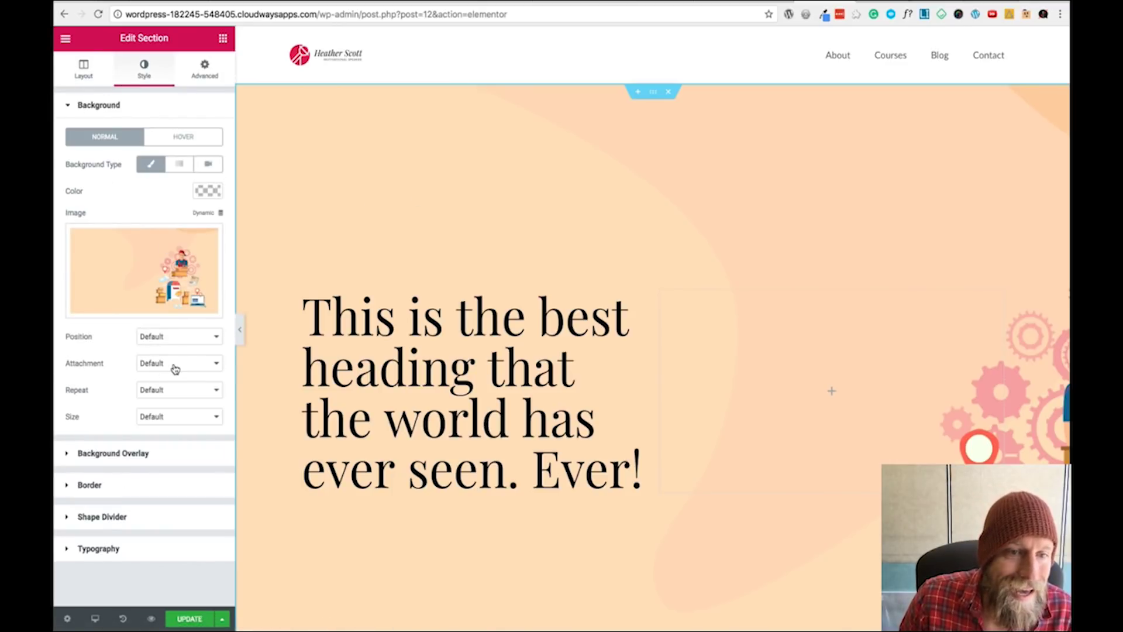
pyautogui.click(175, 343)
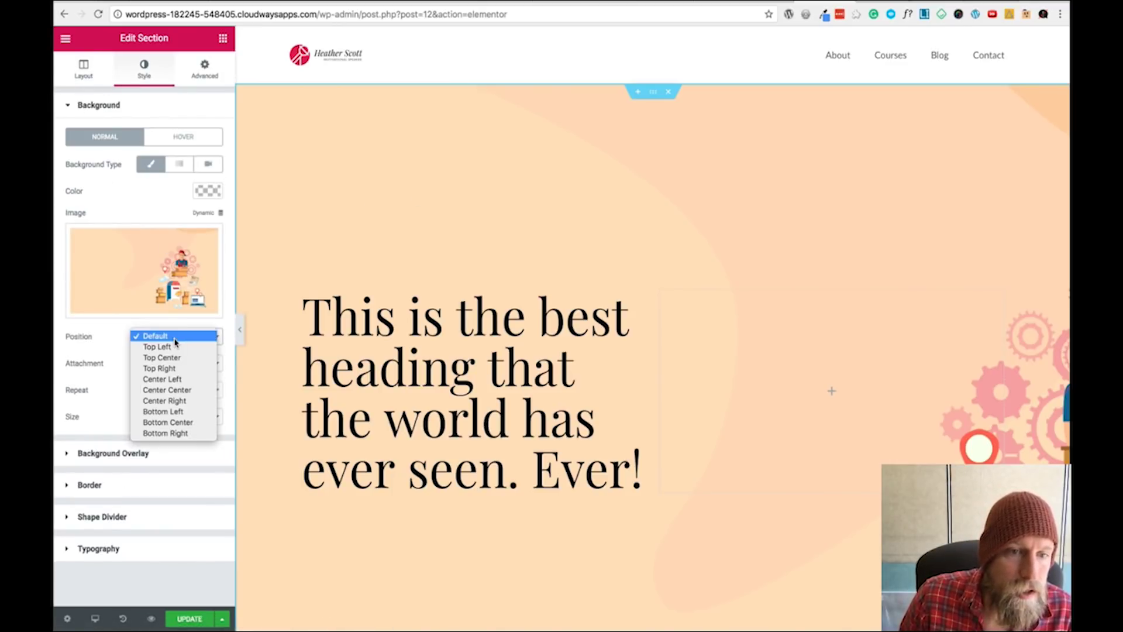
pyautogui.click(177, 380)
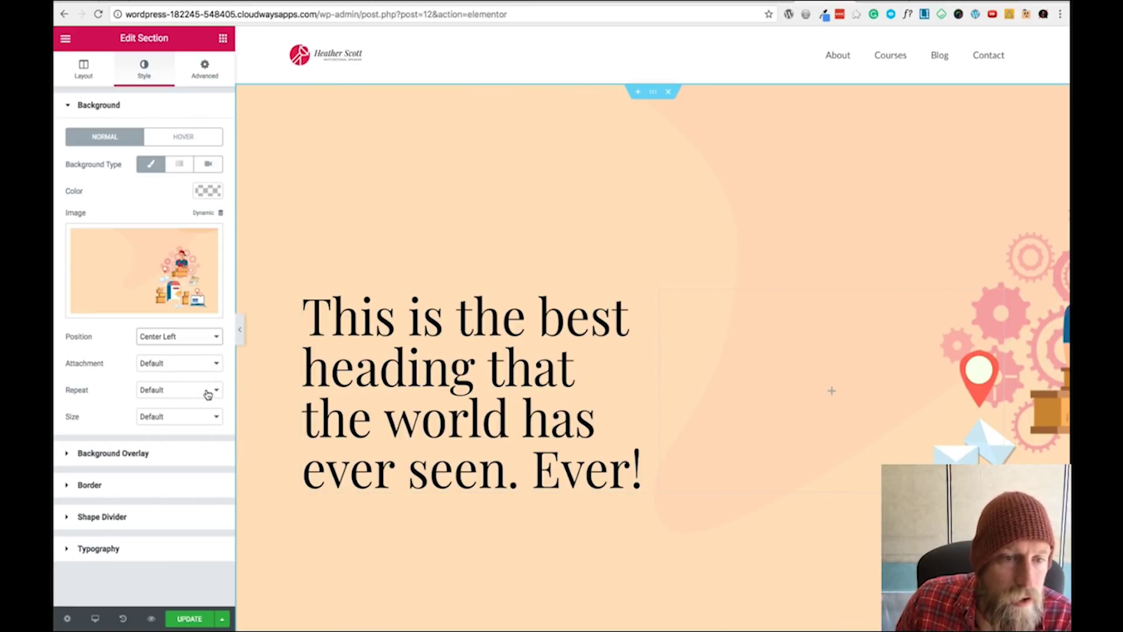
pyautogui.click(203, 418)
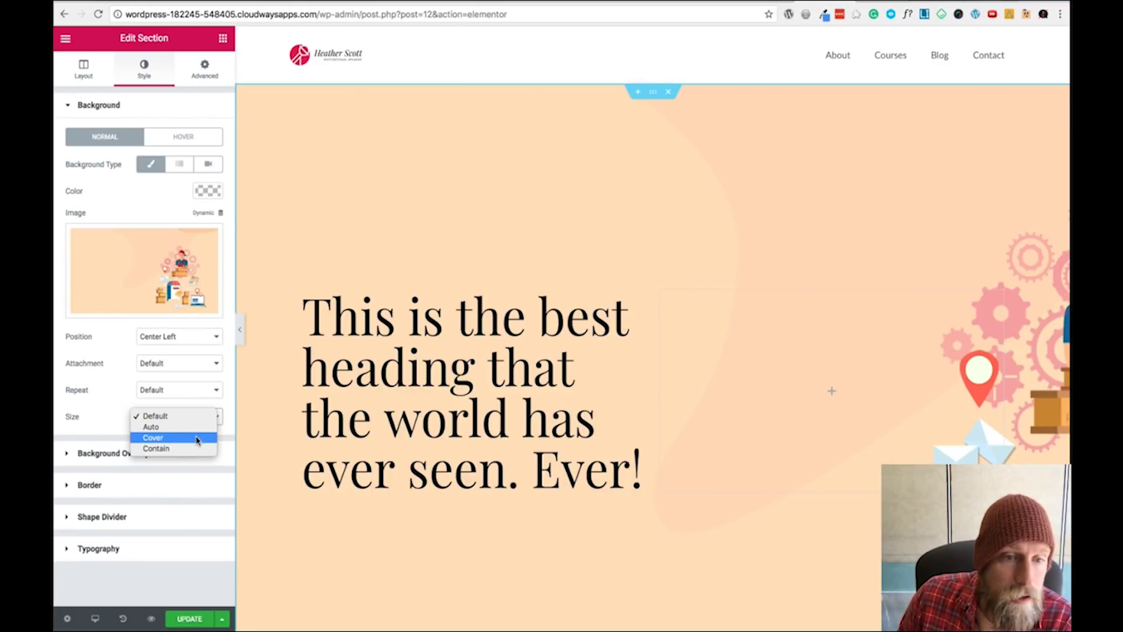
pyautogui.press('Escape')
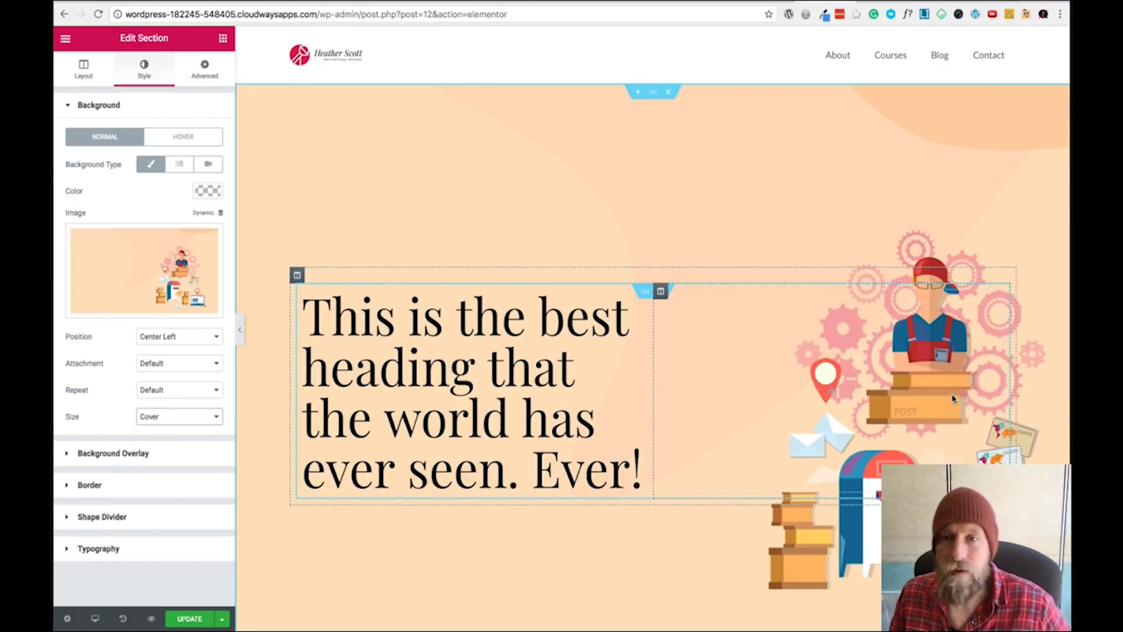
# - Preview the page full width and compare it with the reference design
pyautogui.click(239, 338)
pyautogui.scroll(-2, 866, 384)
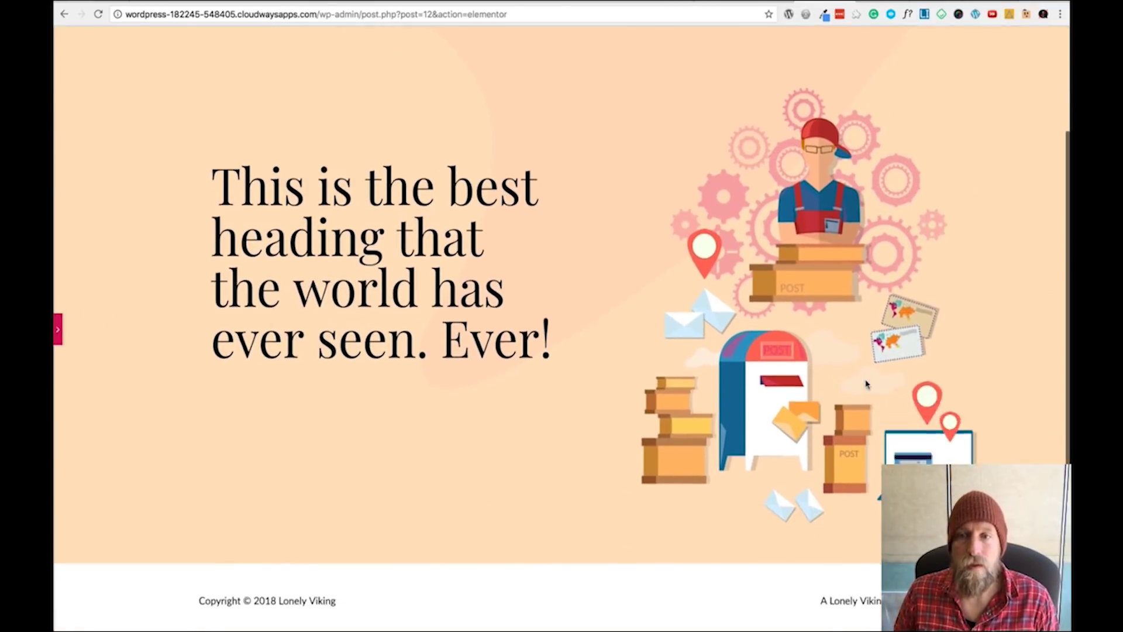
pyautogui.scroll(3, 866, 384)
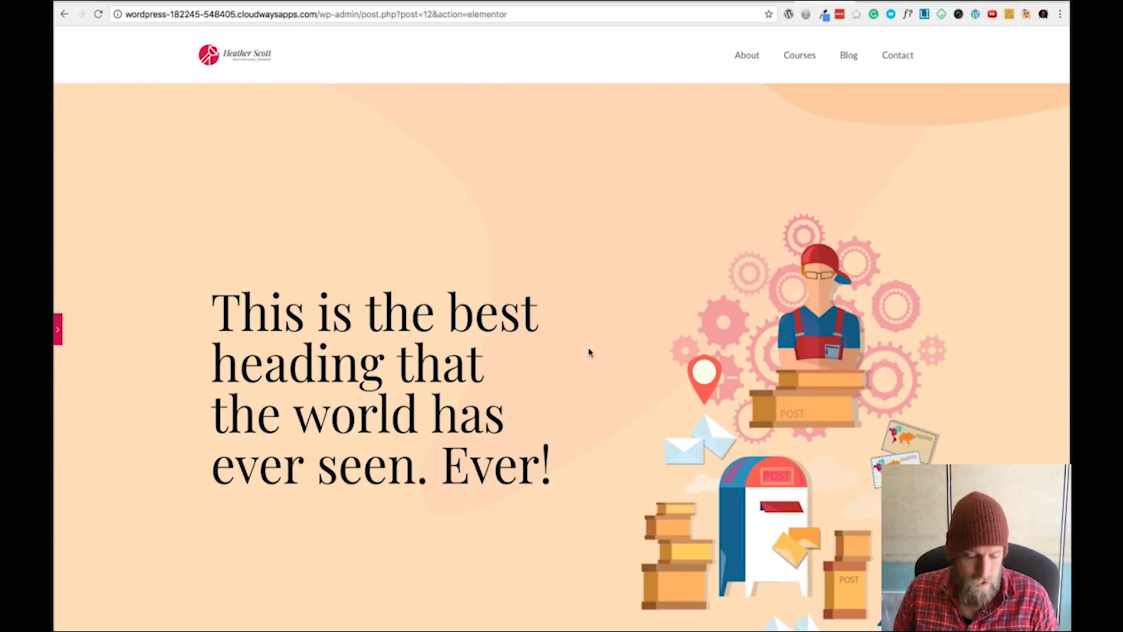
pyautogui.press('super+Tab')
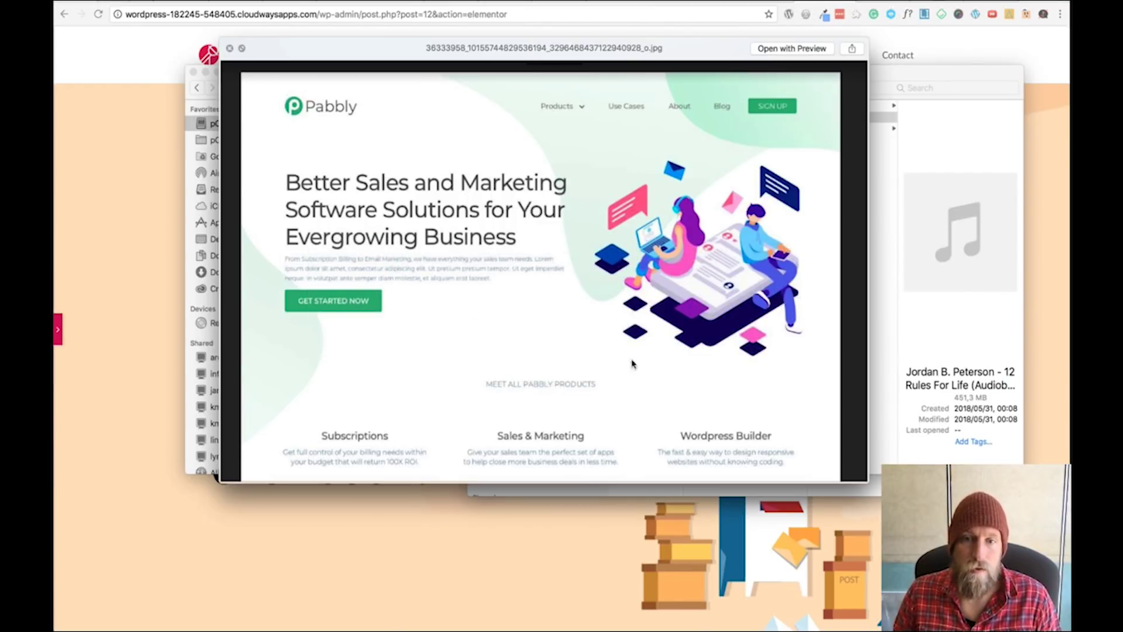
pyautogui.press('super+Tab')
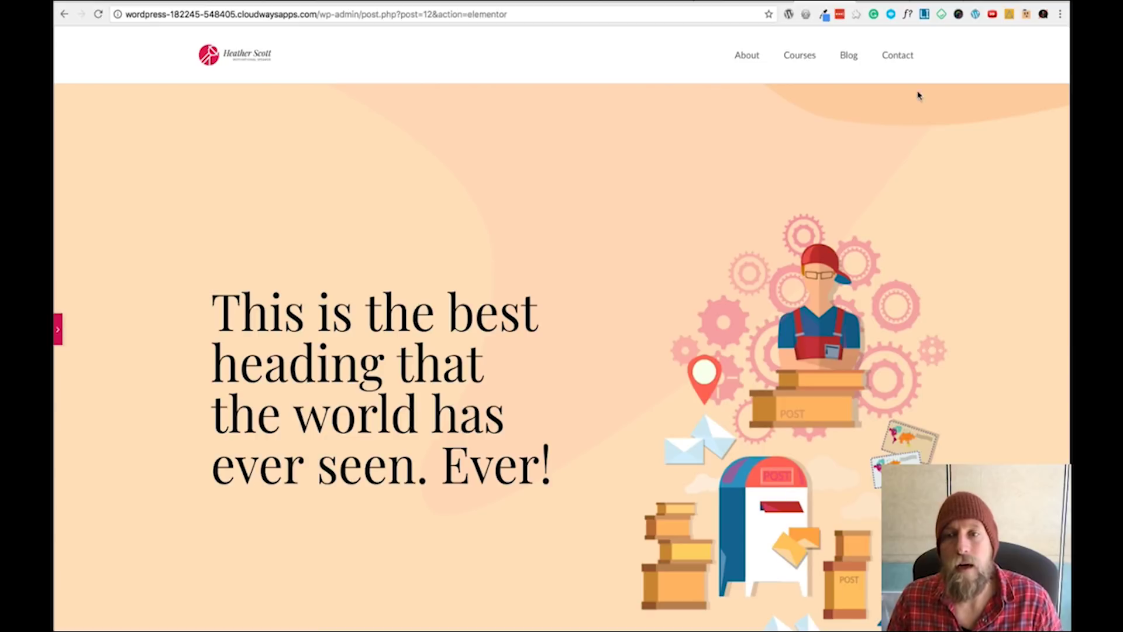
# - Unlink the section's margins in Advanced settings and measure the site header's height
pyautogui.click(58, 338)
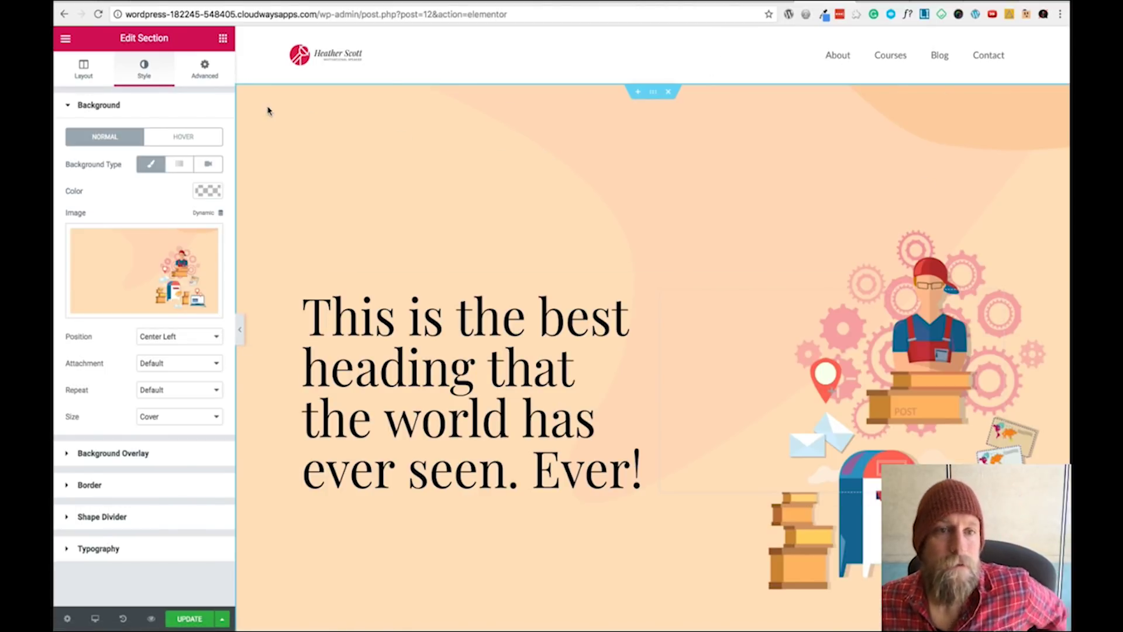
pyautogui.click(205, 74)
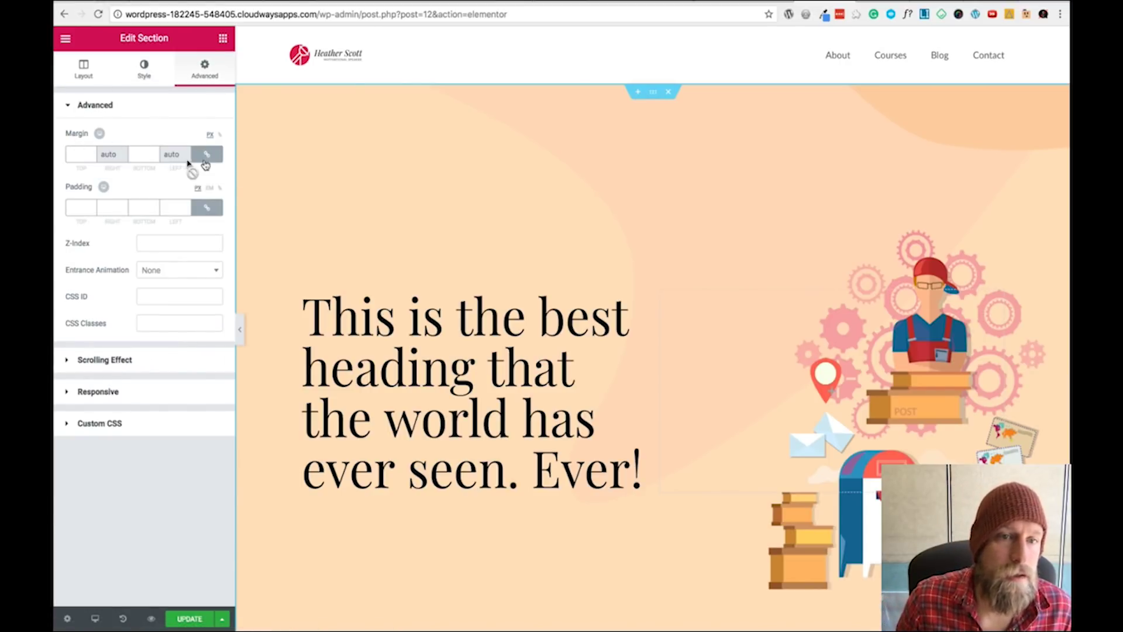
pyautogui.click(206, 155)
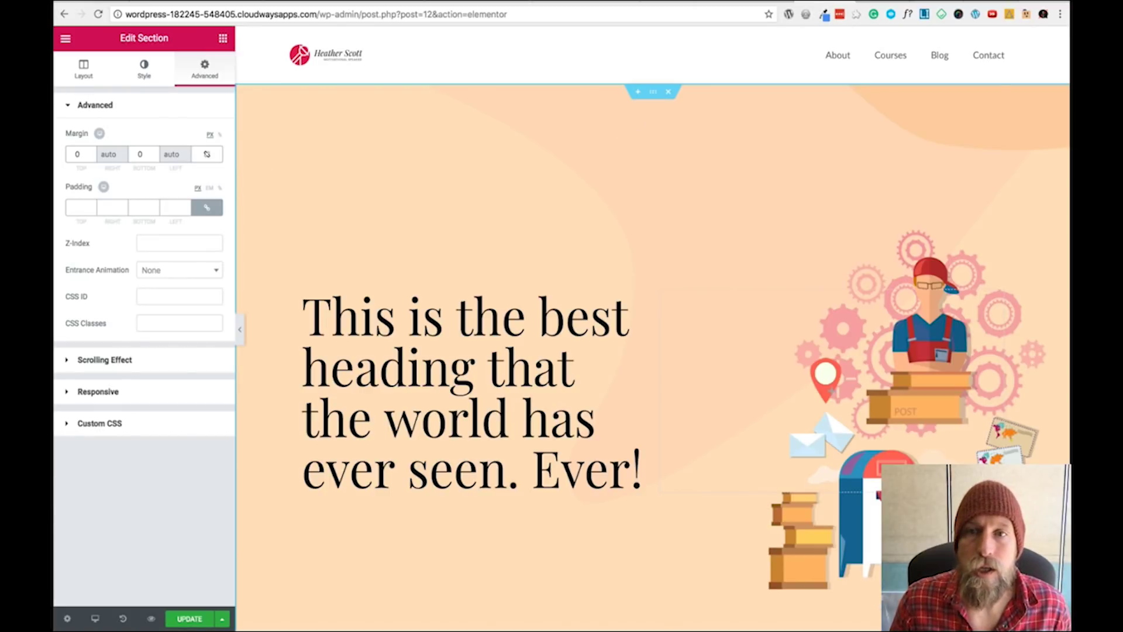
pyautogui.click(738, 0)
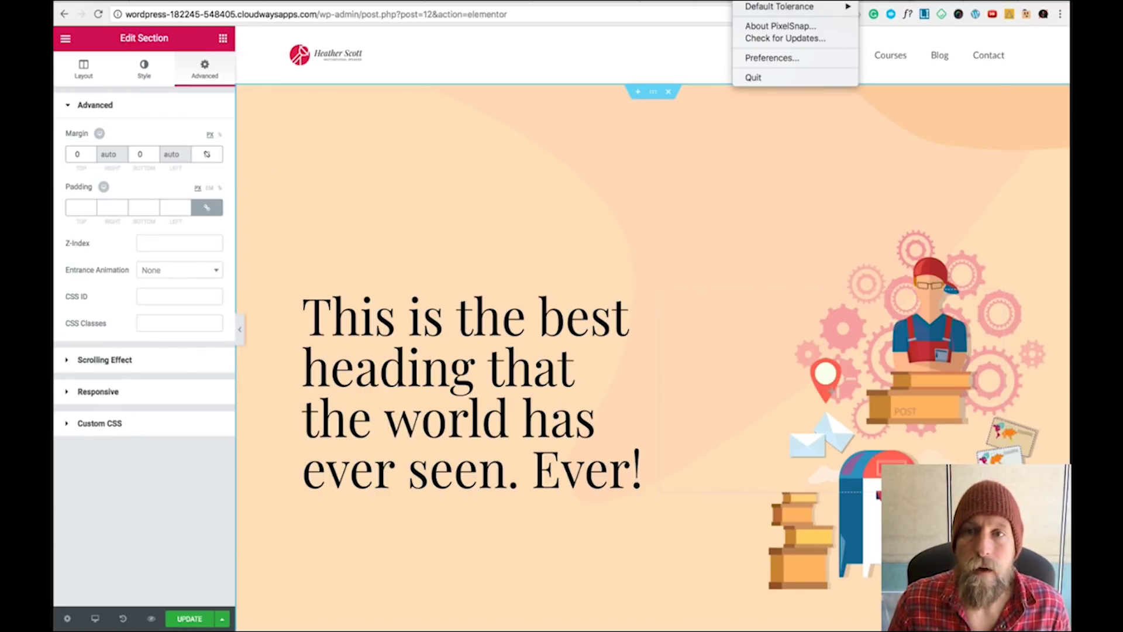
pyautogui.press('super+shift+m')
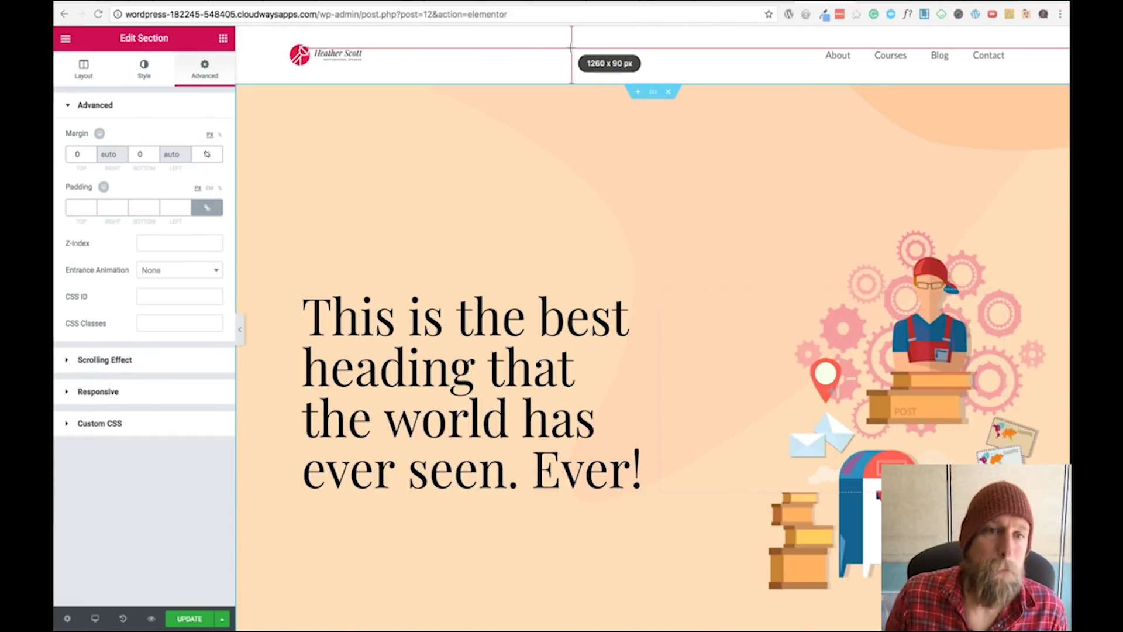
pyautogui.press('Escape')
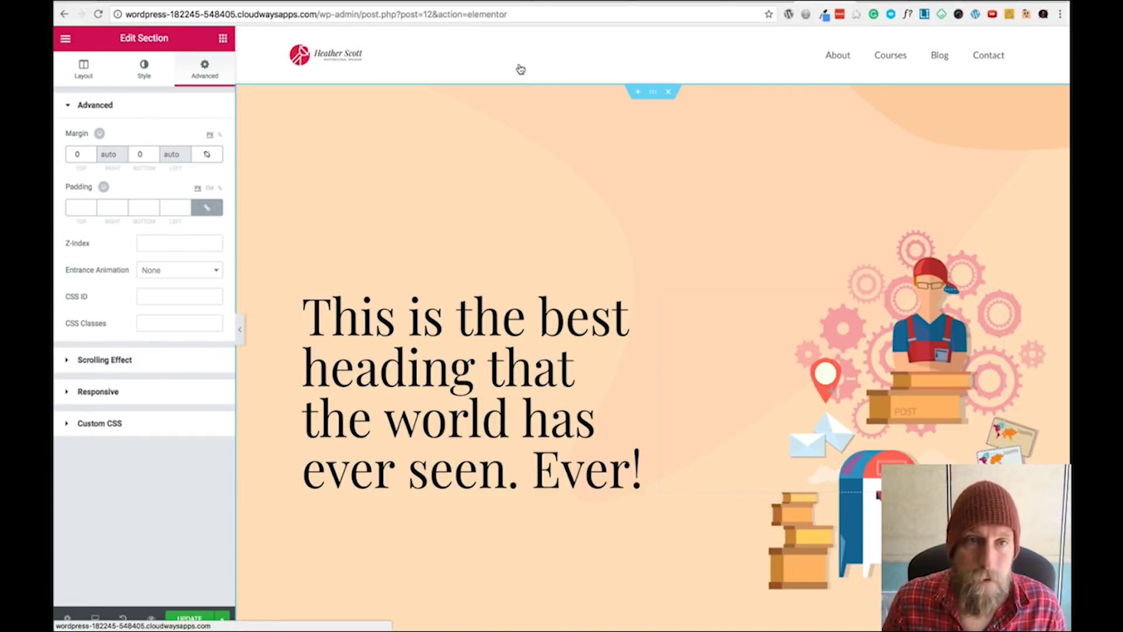
# - Set the section's top margin to -90, save the page, and hide the panel
pyautogui.click(73, 150)
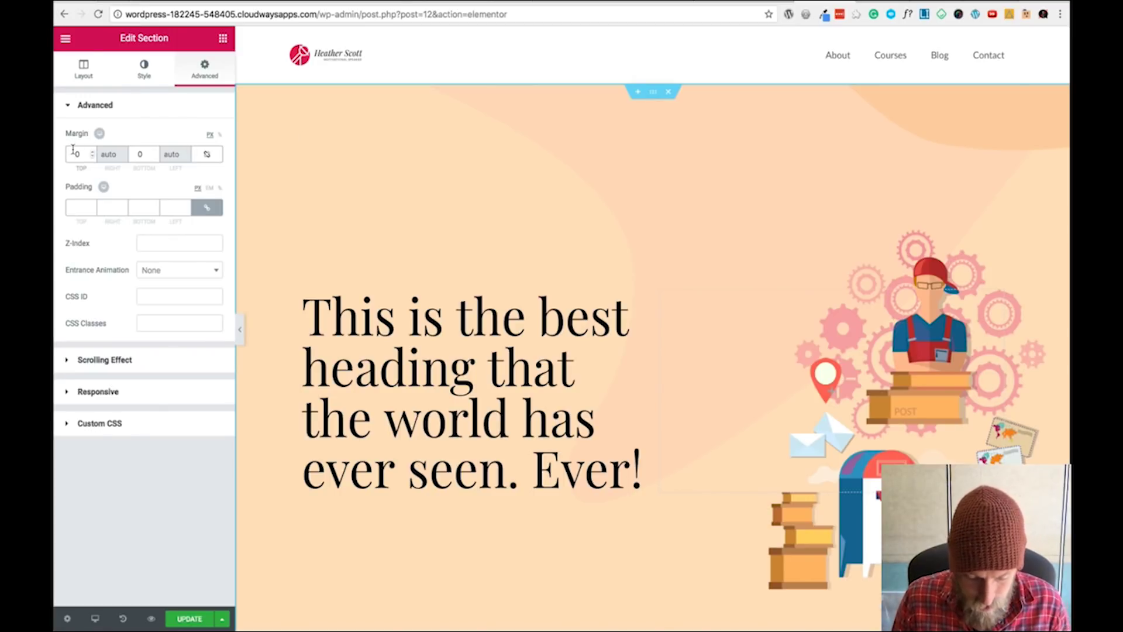
pyautogui.write('-9')
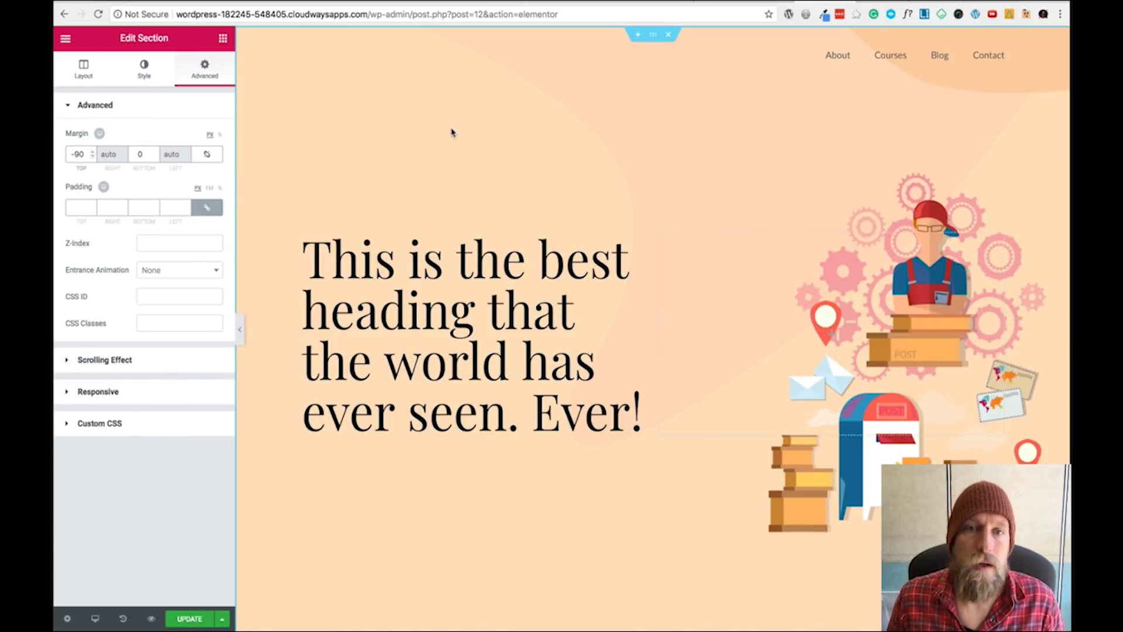
pyautogui.scroll(-5, 450, 132)
pyautogui.scroll(5, 450, 132)
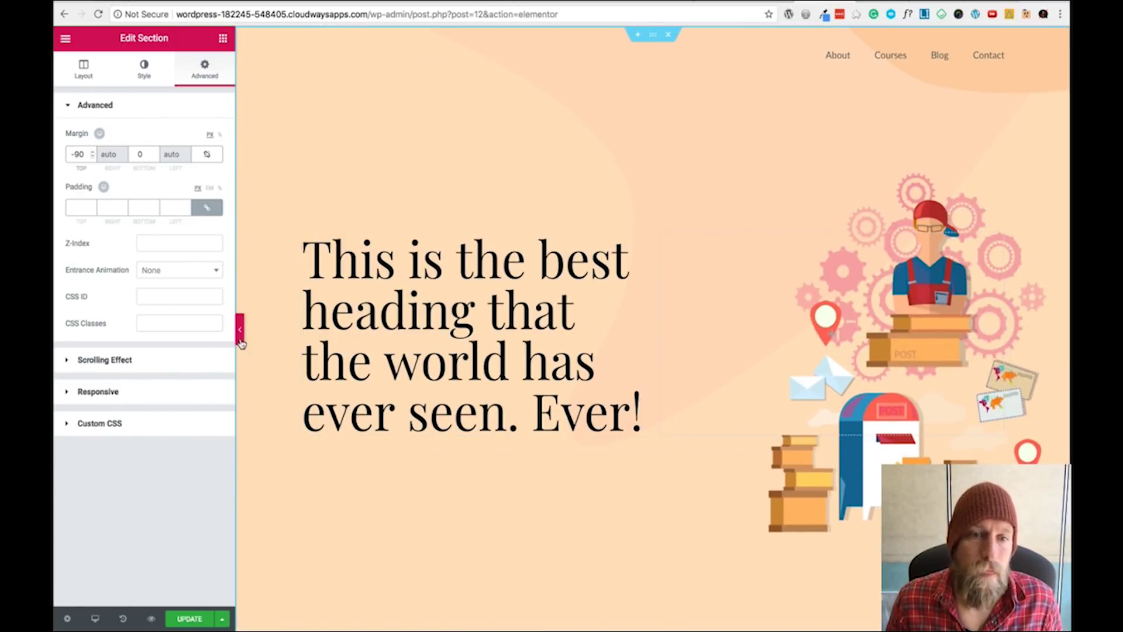
pyautogui.click(204, 624)
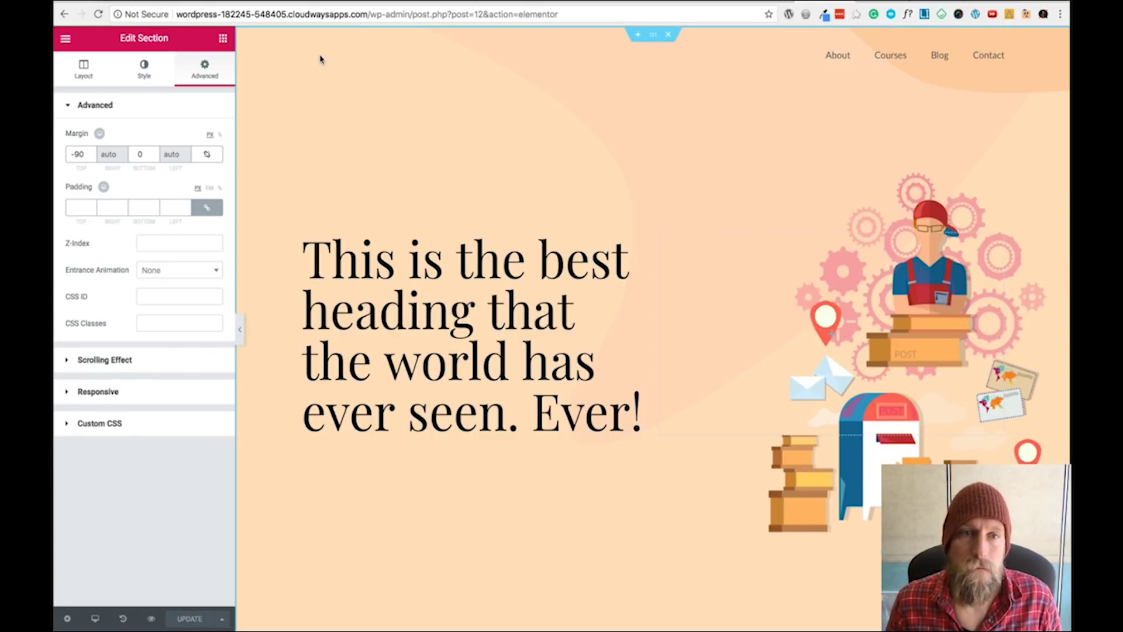
pyautogui.click(239, 329)
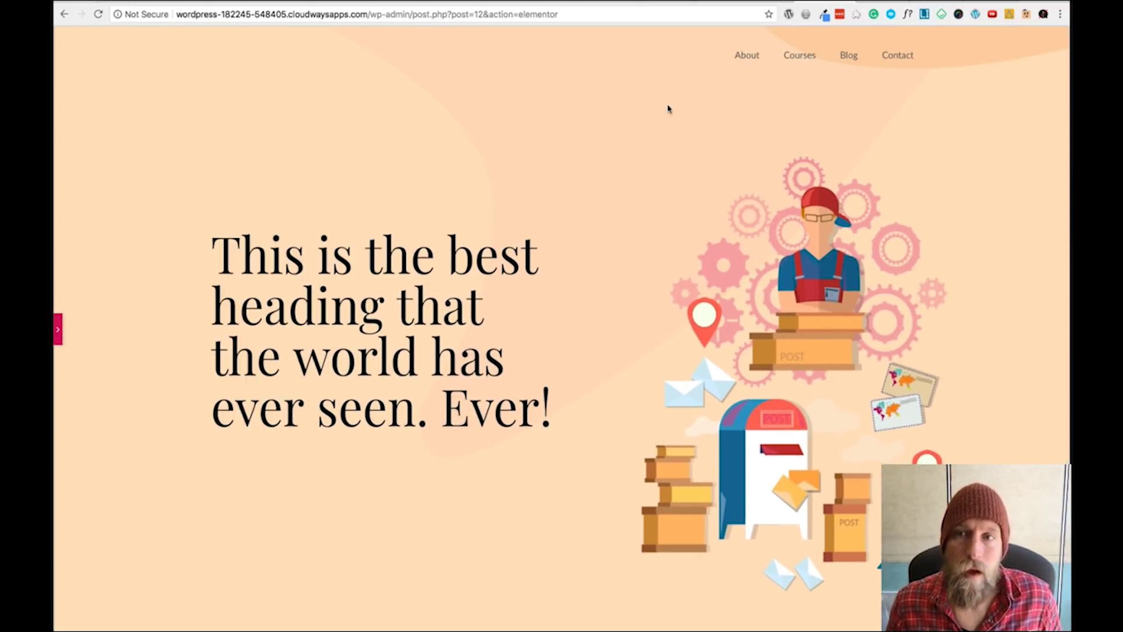
# - Give the header template section a Z-Index of 5 and update the template
pyautogui.click(58, 330)
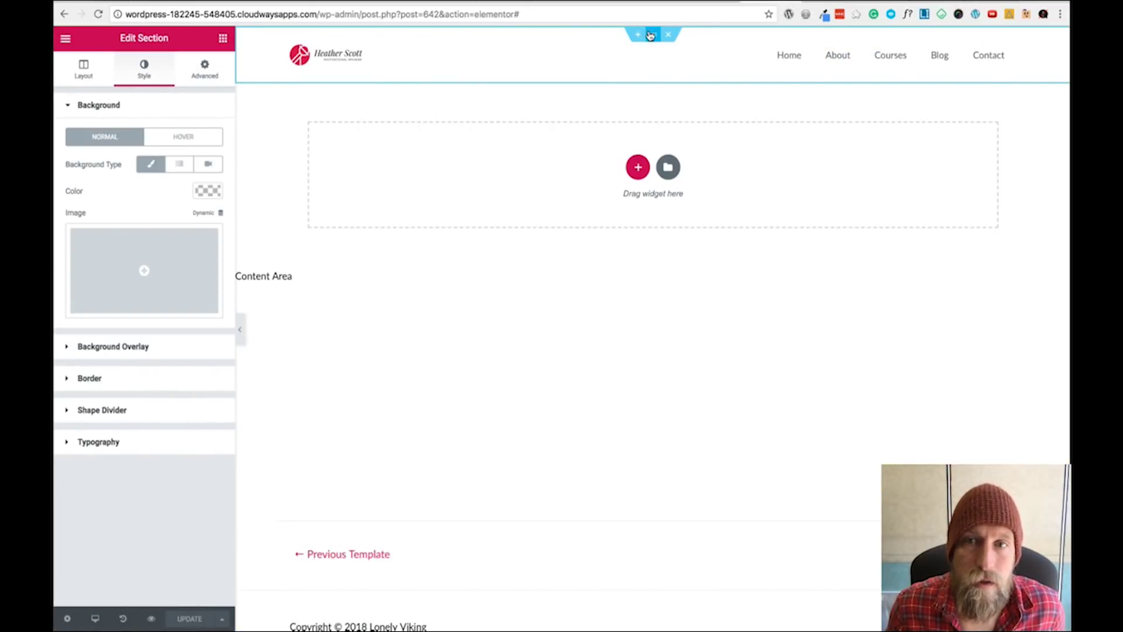
pyautogui.click(200, 80)
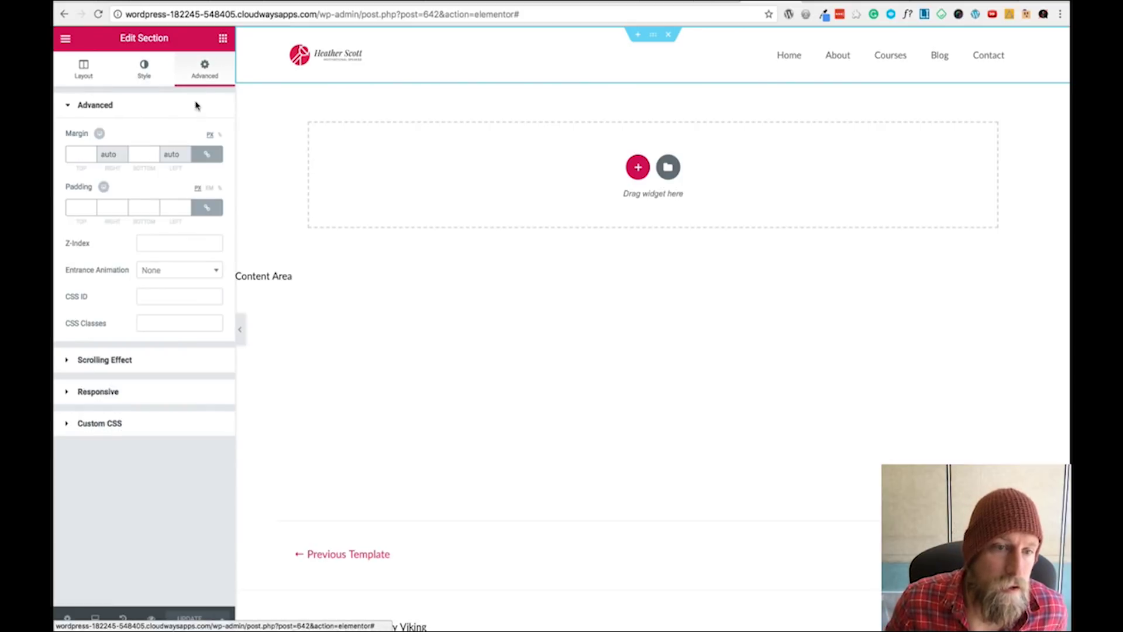
pyautogui.click(161, 245)
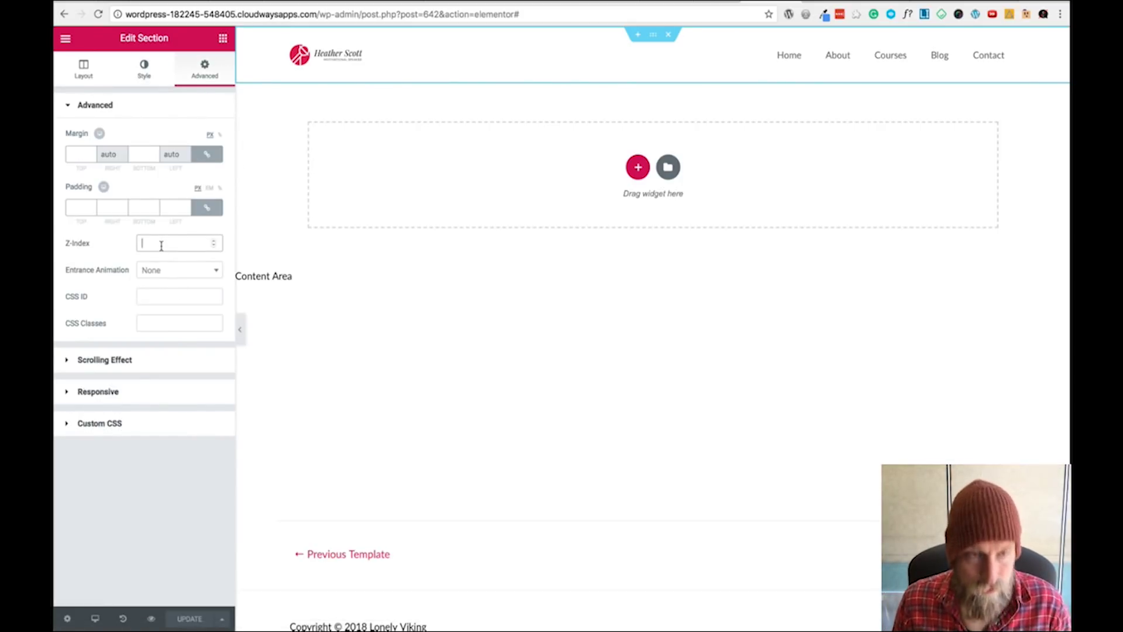
pyautogui.write('5')
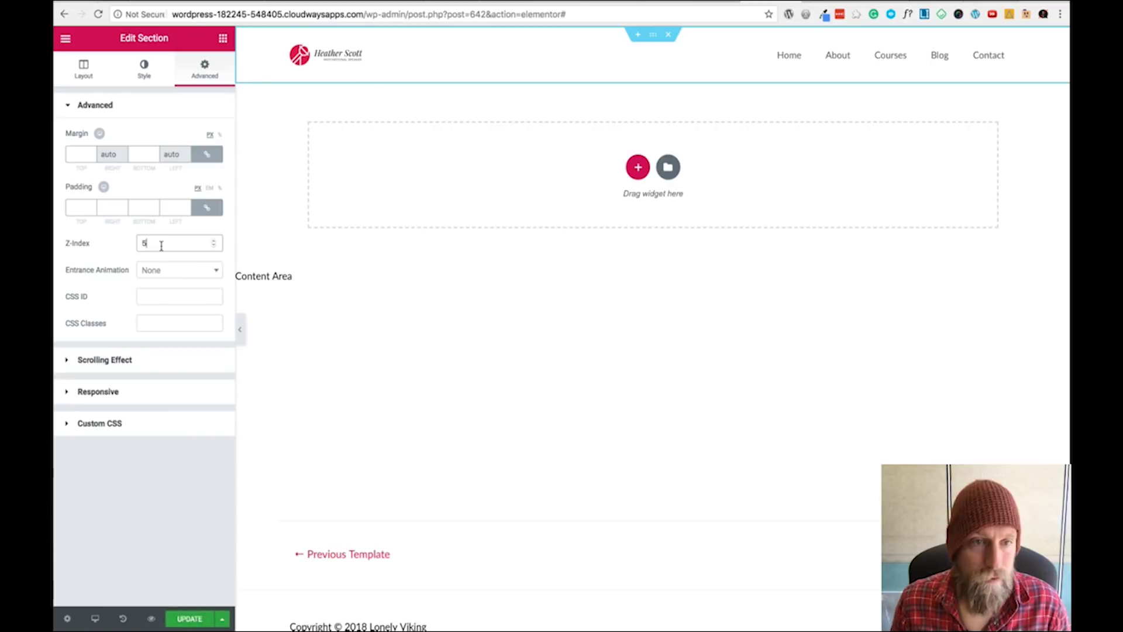
pyautogui.click(202, 618)
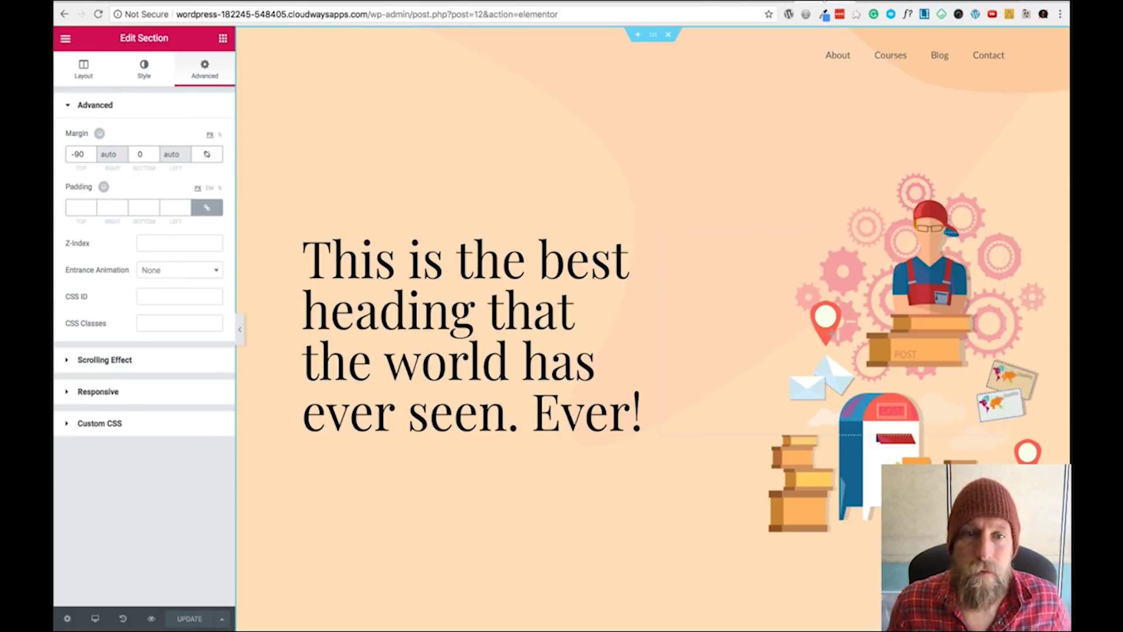
# - Reload the page and scroll the hero to check the logo header over the illustration
pyautogui.press('super+r')
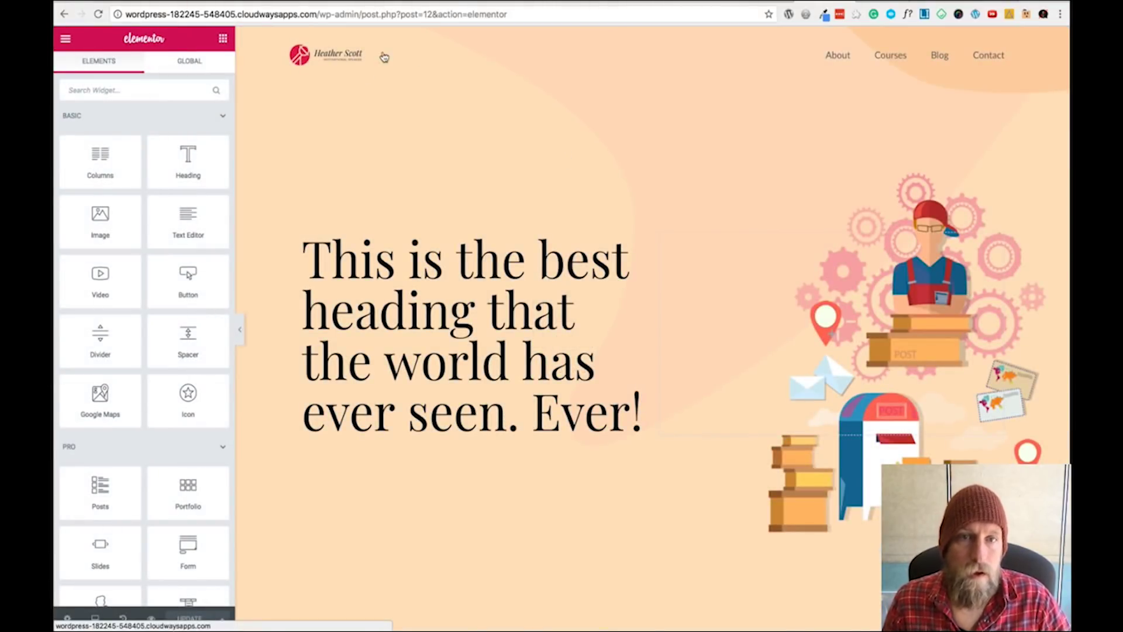
pyautogui.scroll(-1, 599, 281)
pyautogui.scroll(1, 599, 281)
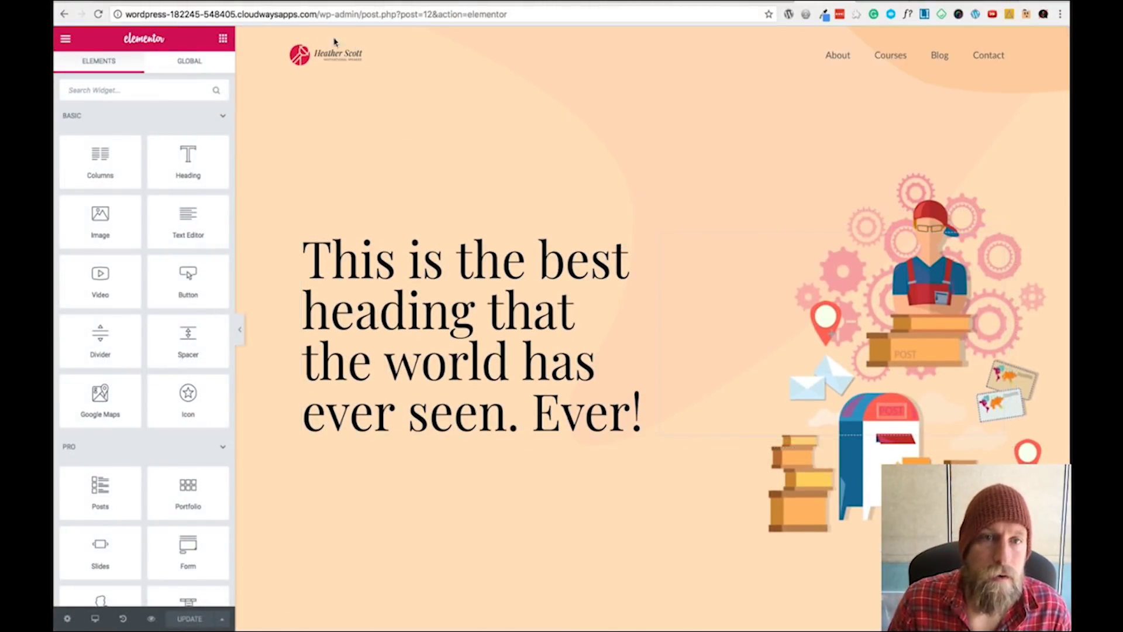
pyautogui.scroll(-3, 719, 251)
pyautogui.scroll(3, 719, 251)
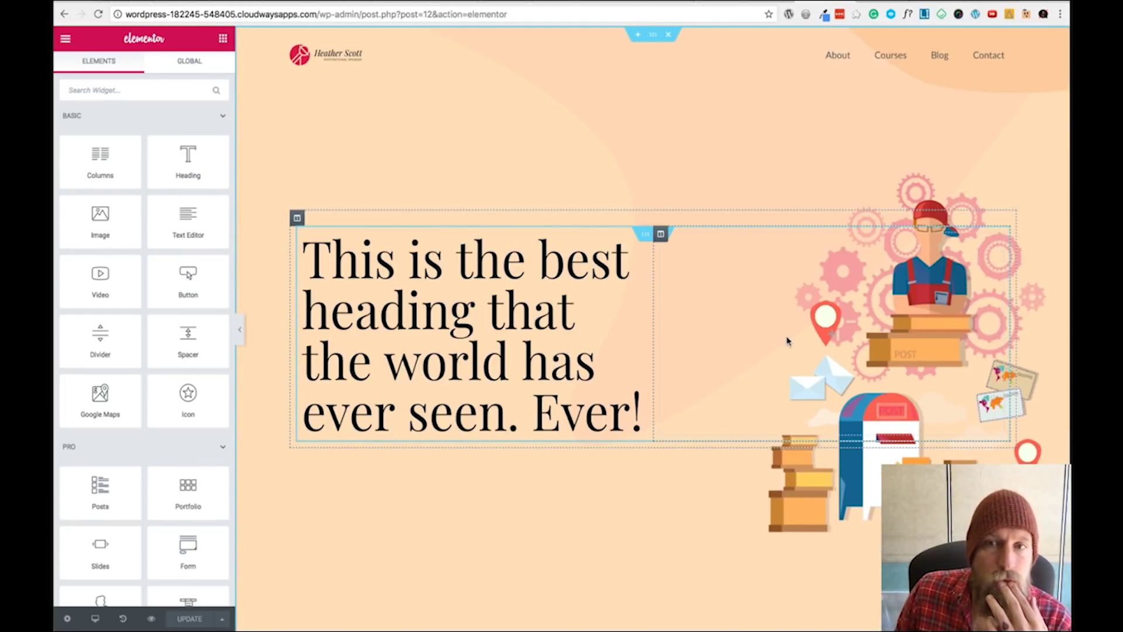
pyautogui.scroll(-3, 790, 338)
pyautogui.scroll(3, 790, 338)
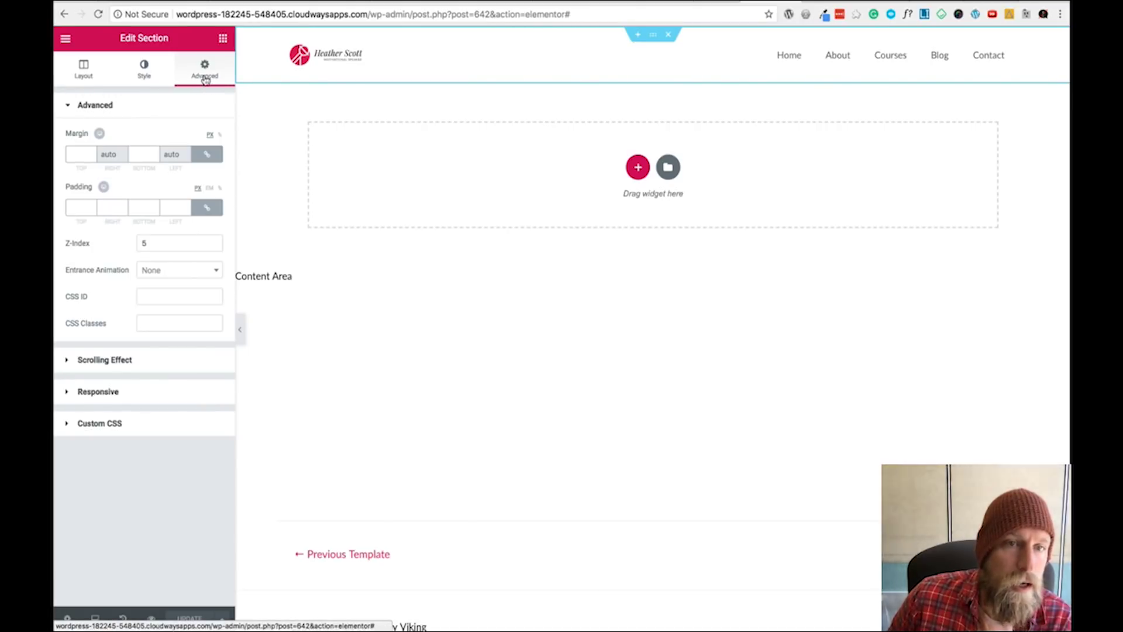
# - Enable Stretch Section so the header spans the full page width
pyautogui.click(91, 78)
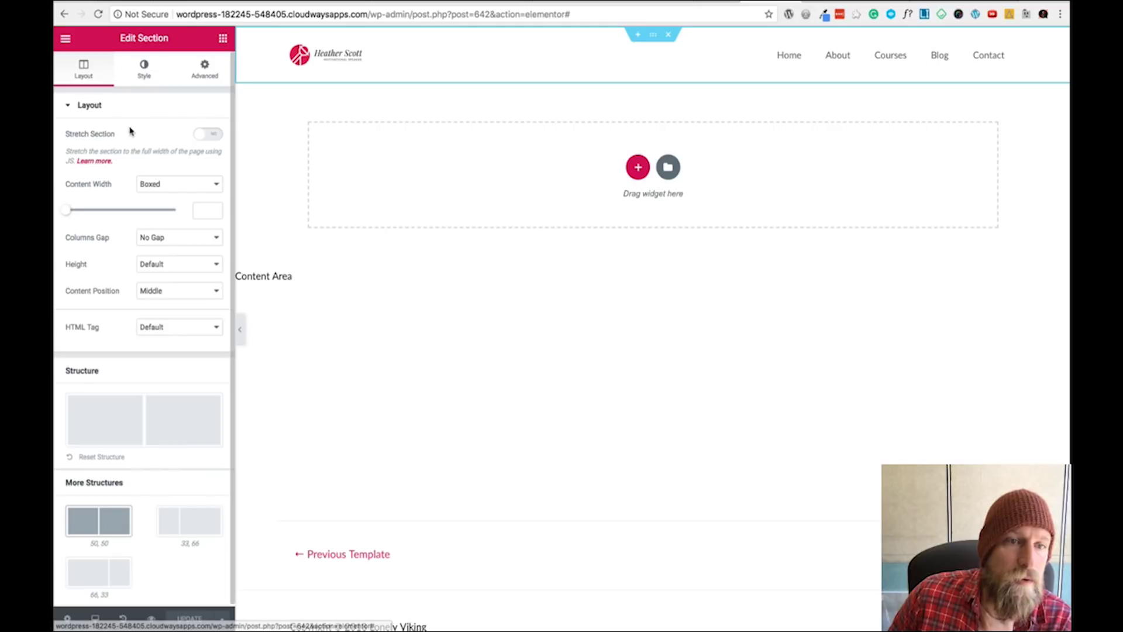
pyautogui.click(214, 135)
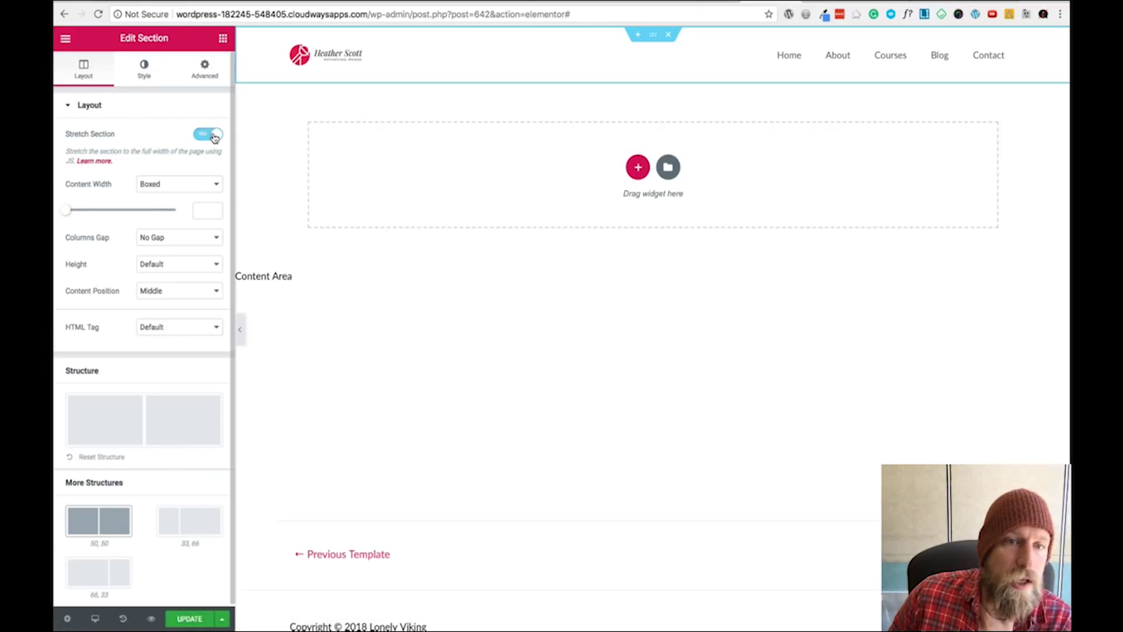
pyautogui.click(204, 75)
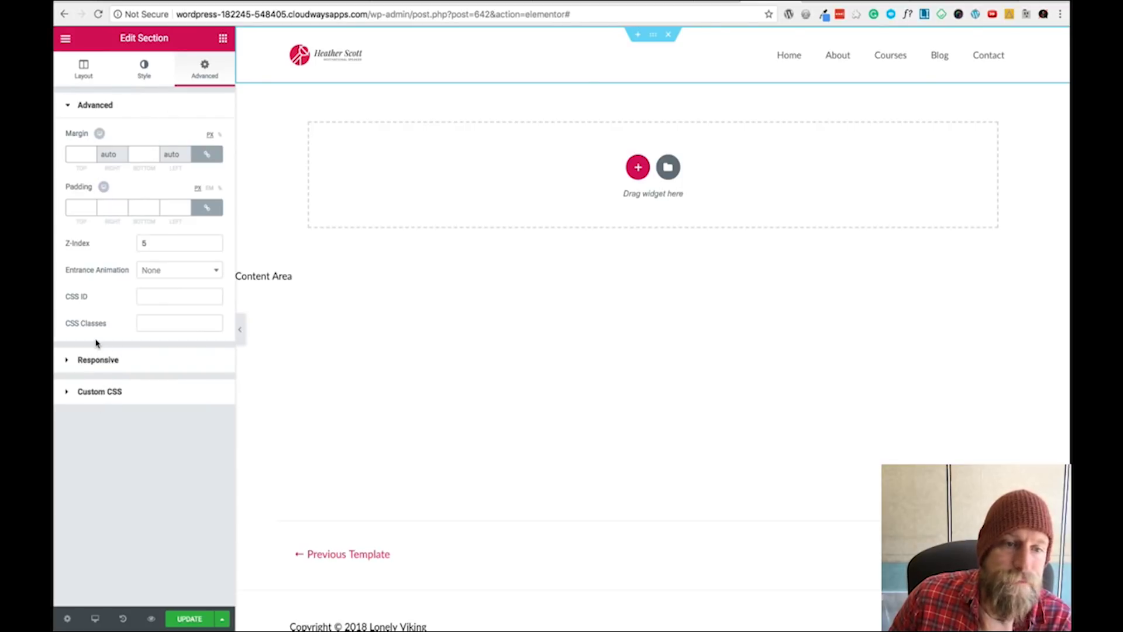
pyautogui.click(83, 75)
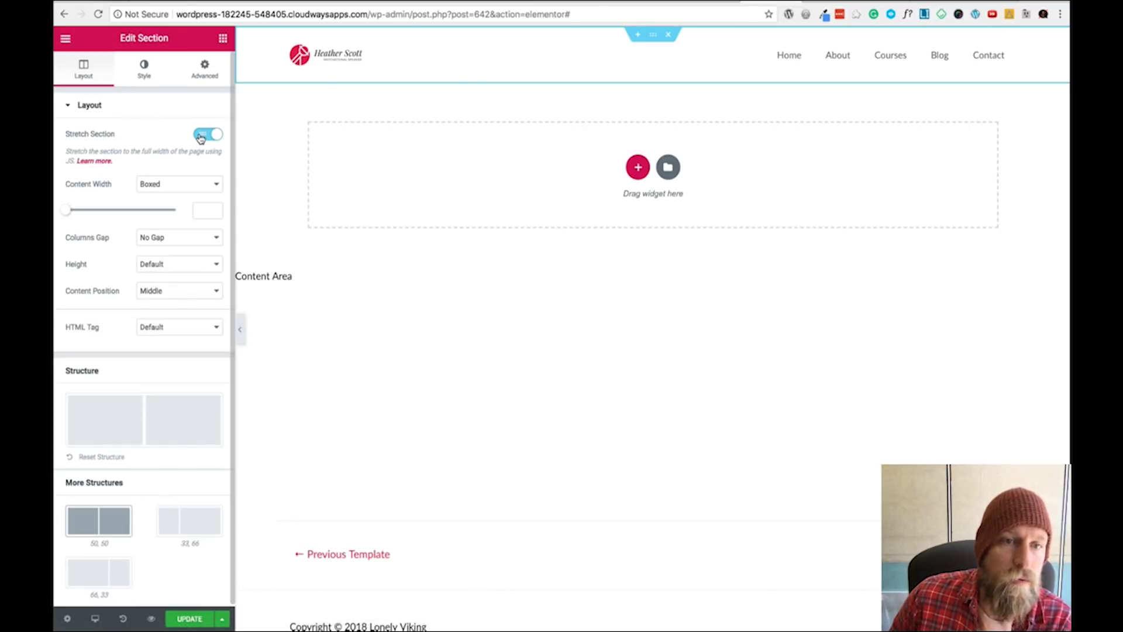
# - Turn on Sticky scrolling for the header section and update the template
pyautogui.click(205, 71)
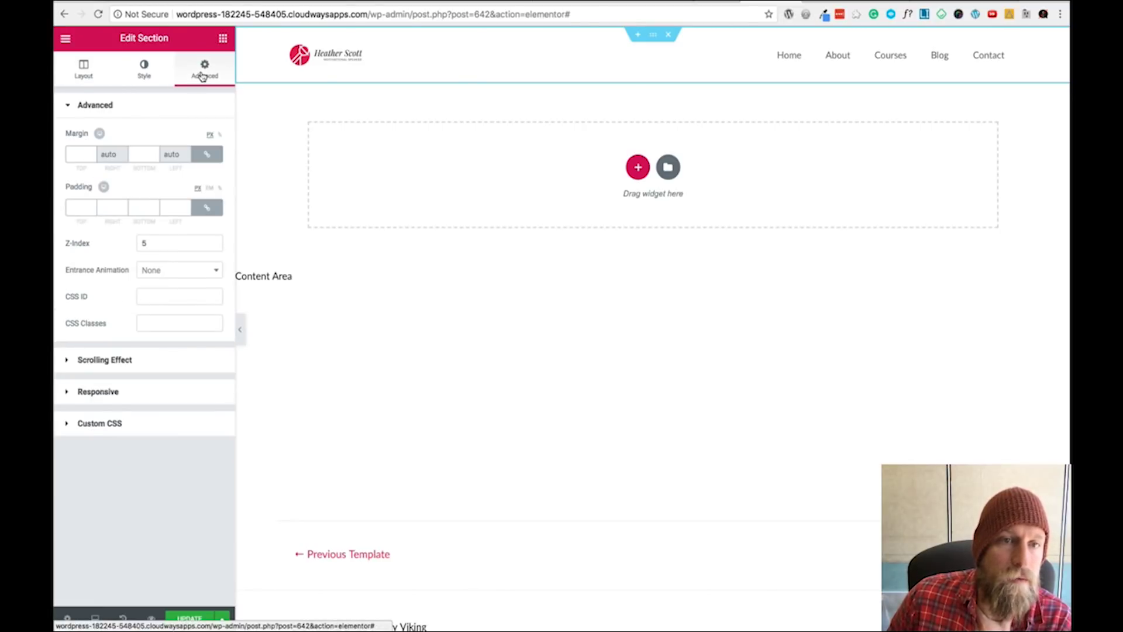
pyautogui.click(121, 360)
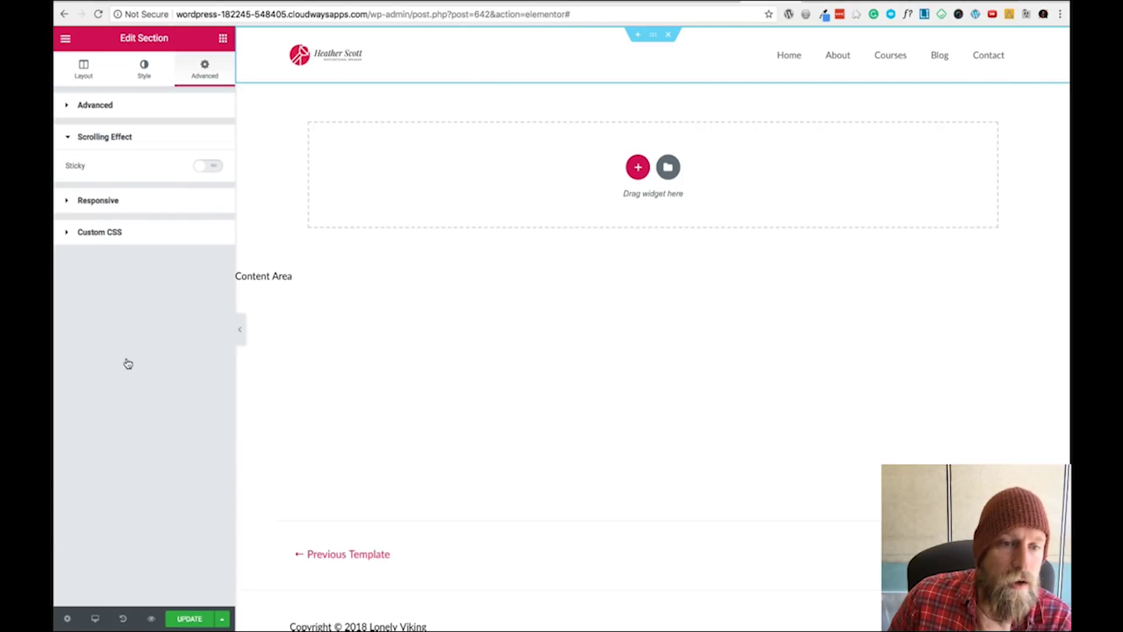
pyautogui.click(213, 168)
pyautogui.click(189, 618)
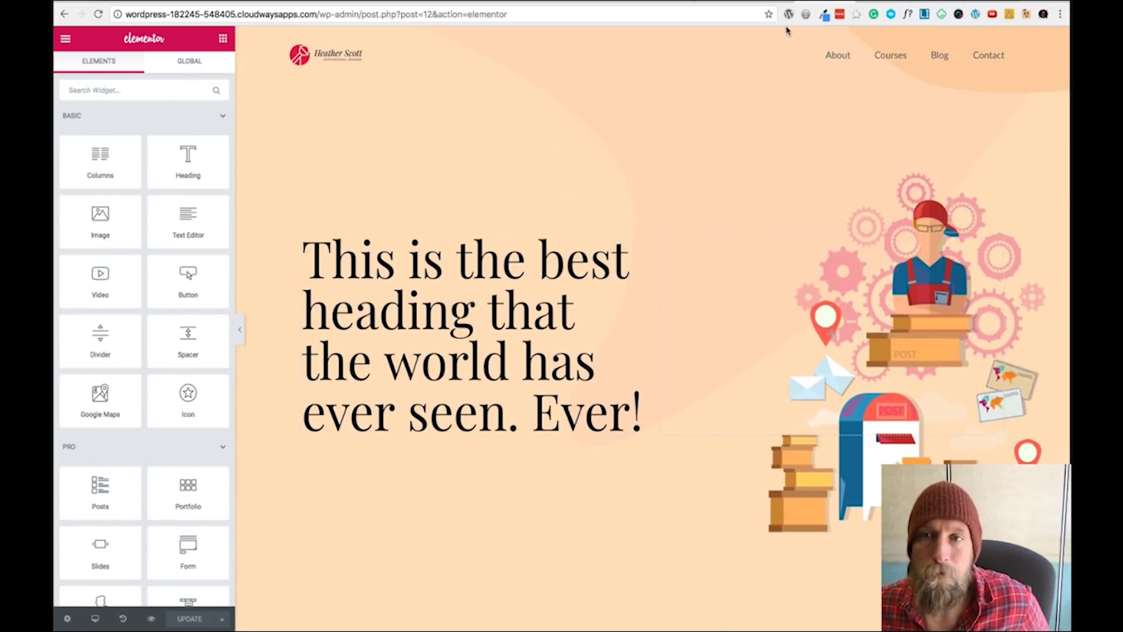
# - Scroll the hero page up and down to confirm the logo header stays pinned on top
pyautogui.scroll(-4, 728, 296)
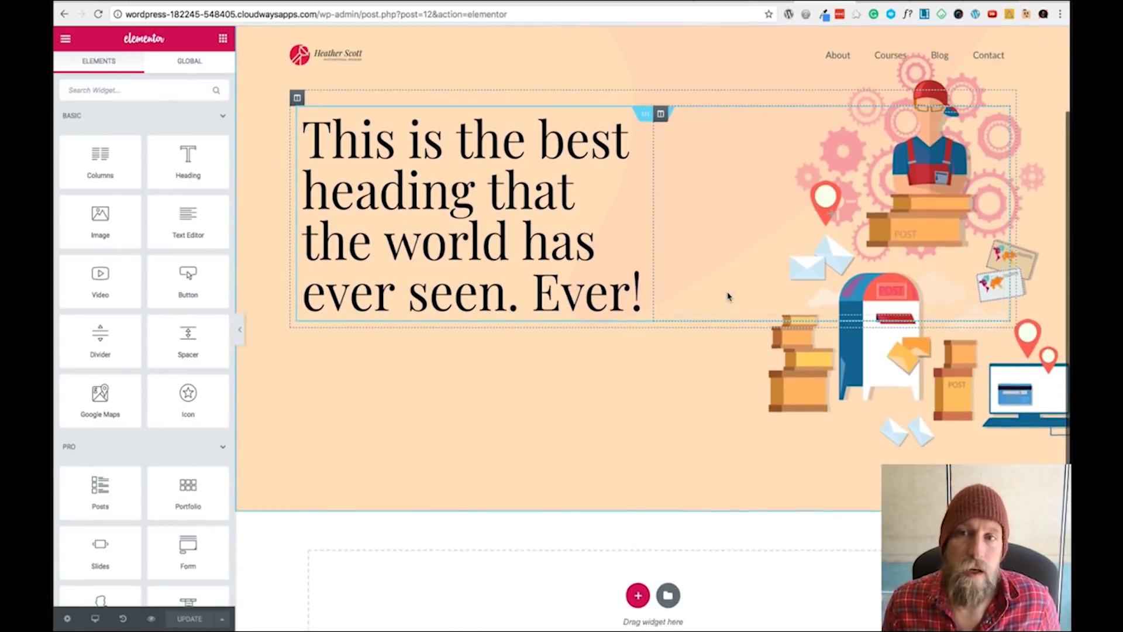
pyautogui.scroll(4, 728, 296)
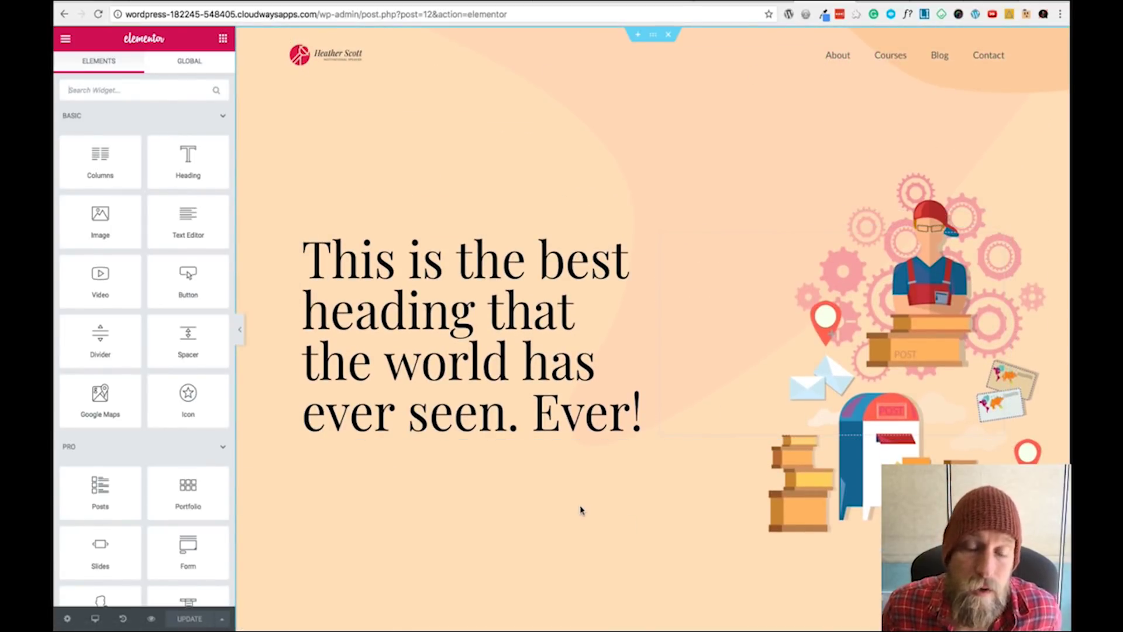
pyautogui.scroll(-1, 582, 510)
pyautogui.scroll(1, 581, 510)
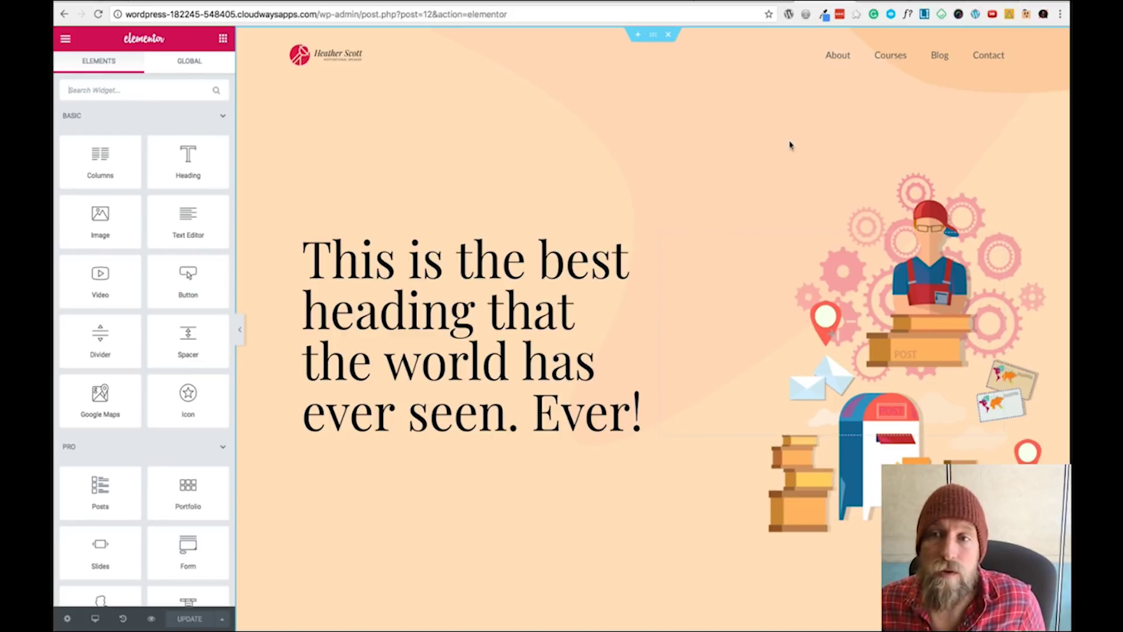
pyautogui.scroll(-4, 790, 188)
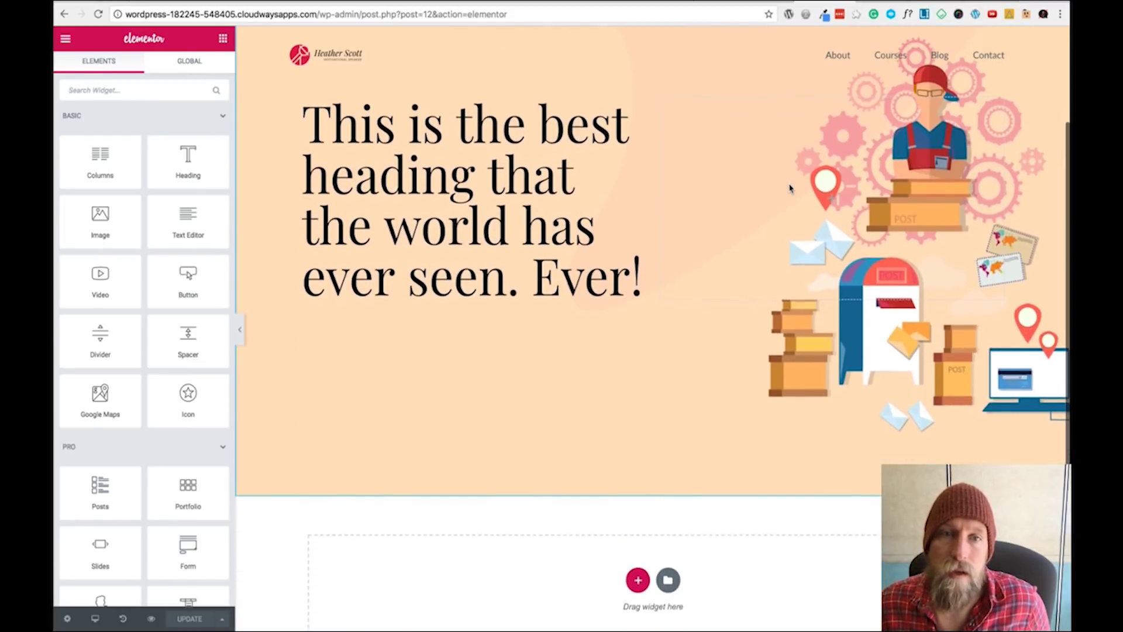
pyautogui.scroll(-5, 789, 188)
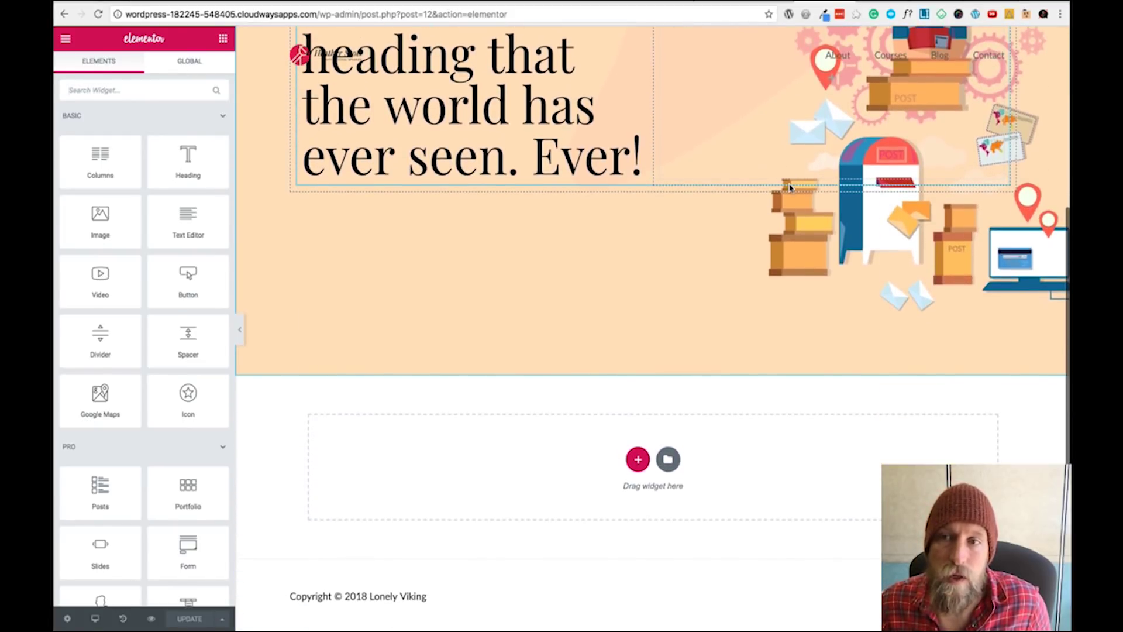
pyautogui.scroll(9, 789, 189)
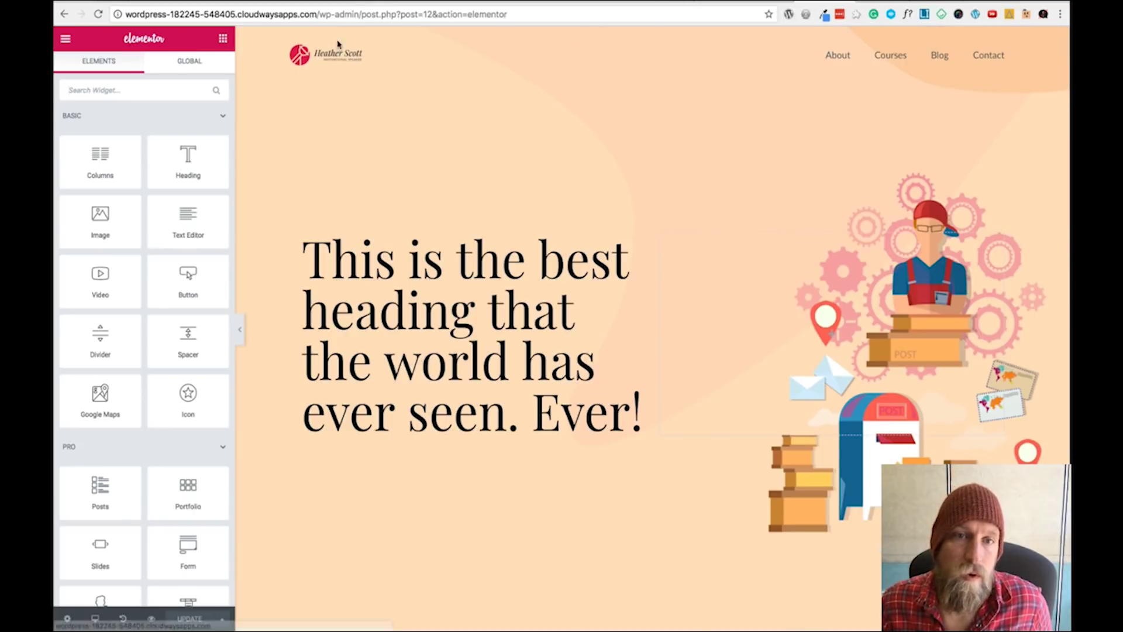